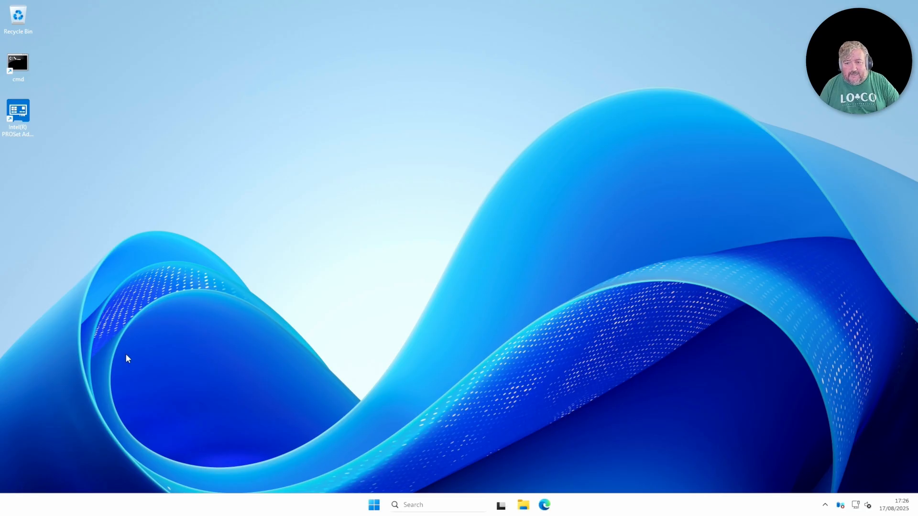
- Open the system's About page to check the device and Windows specifications, and close it
right_click(374, 505)
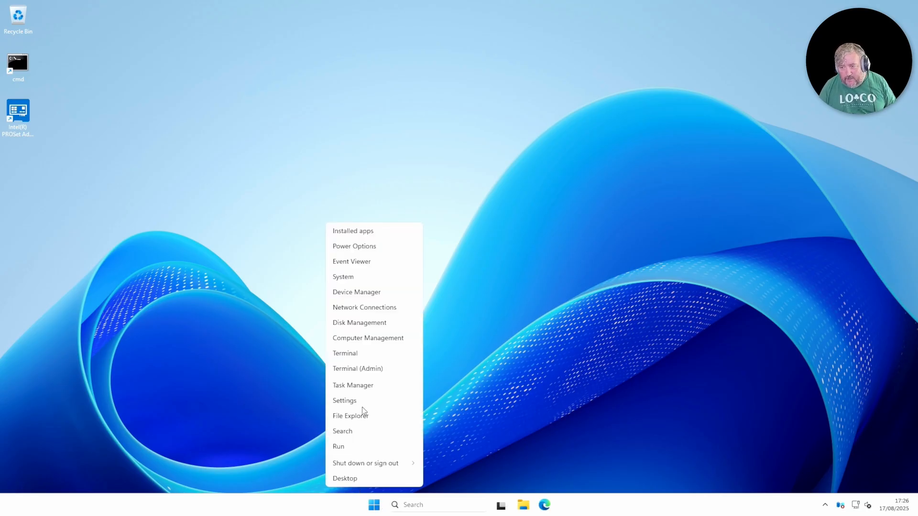
left_click(353, 277)
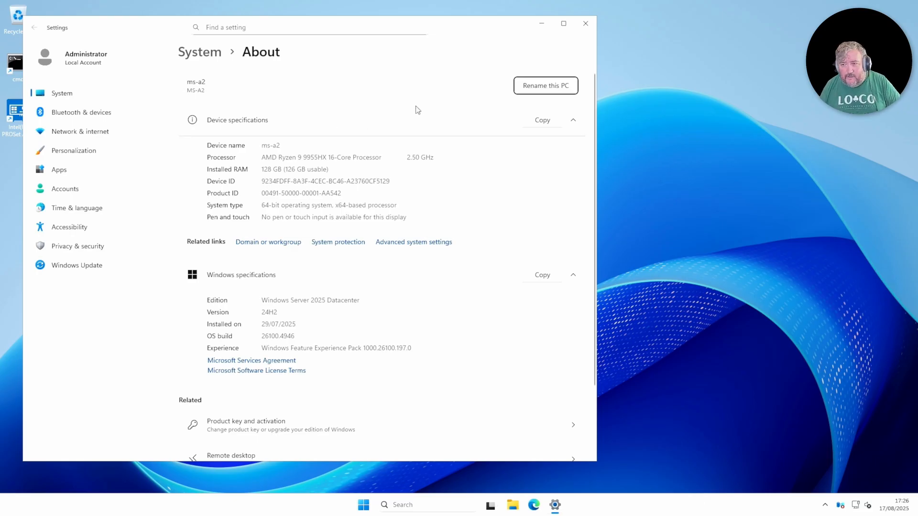
left_click(587, 25)
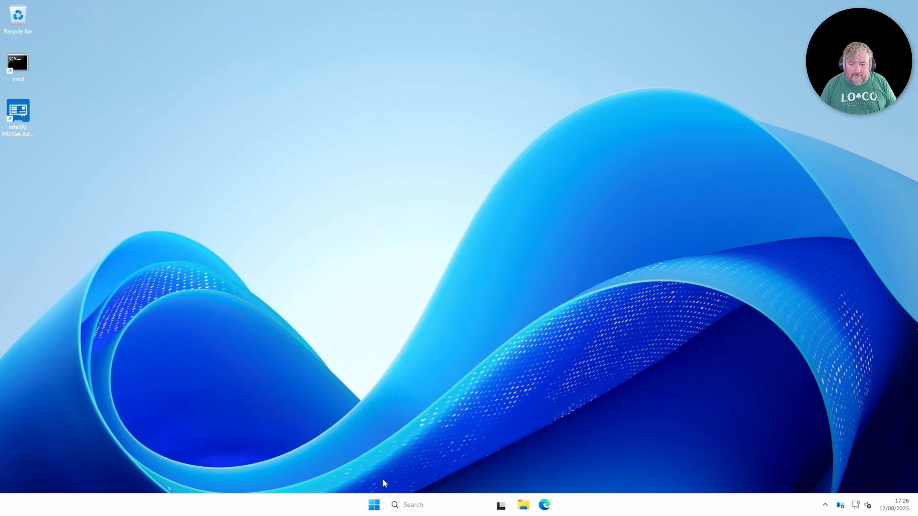
- Open Device Manager and inspect the devices under Network adapters, including the Intel I225-LM controller
right_click(375, 506)
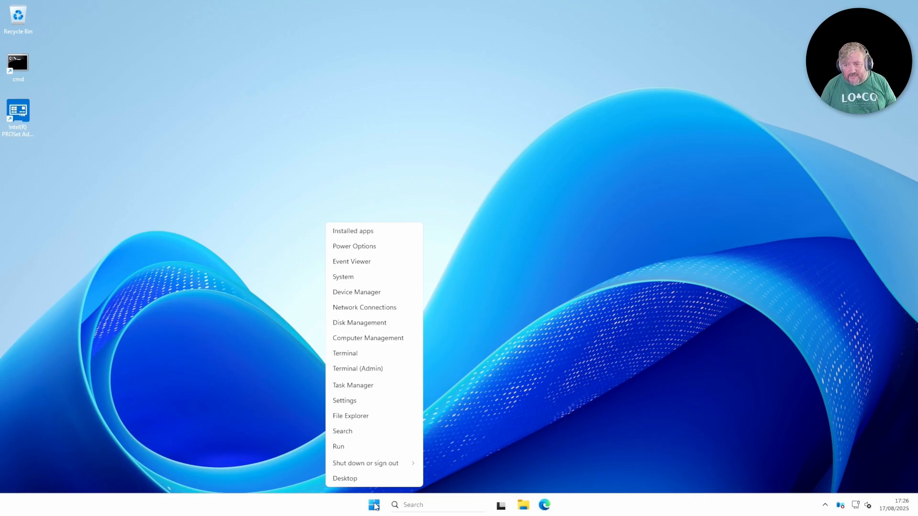
left_click(359, 293)
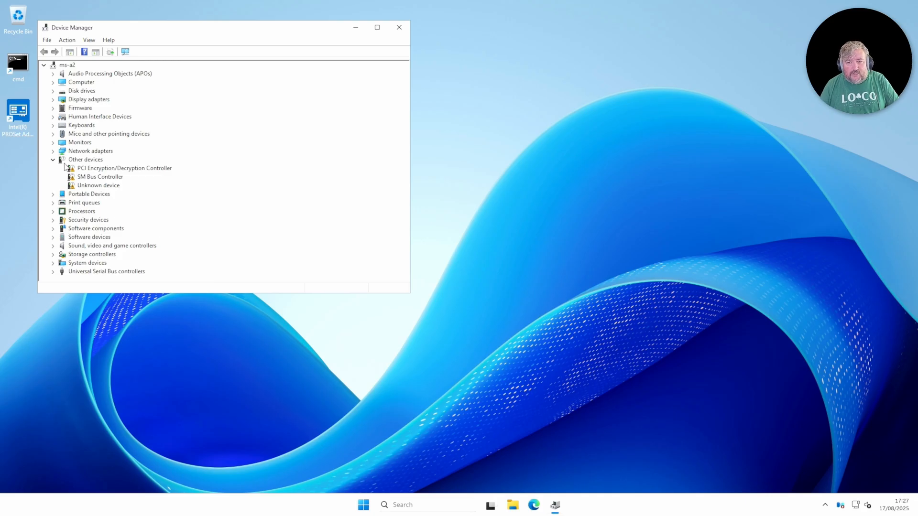
left_click(53, 151)
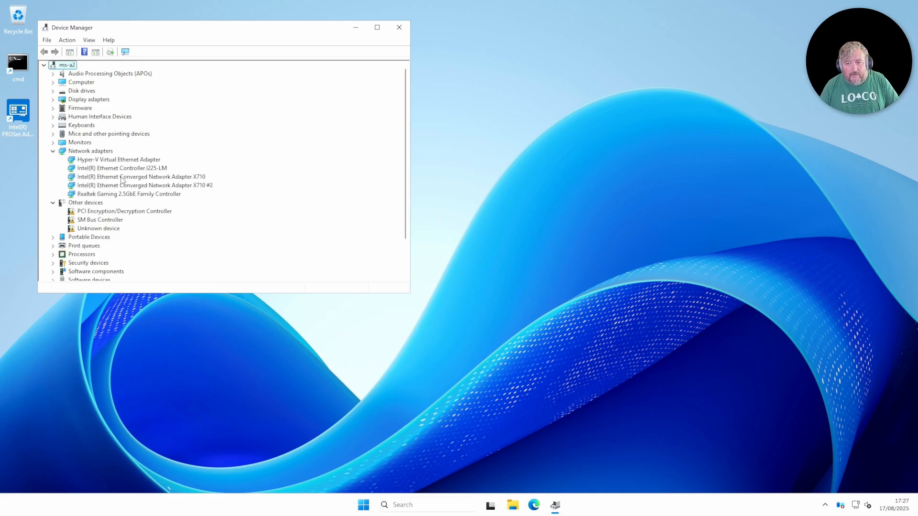
left_click(103, 170)
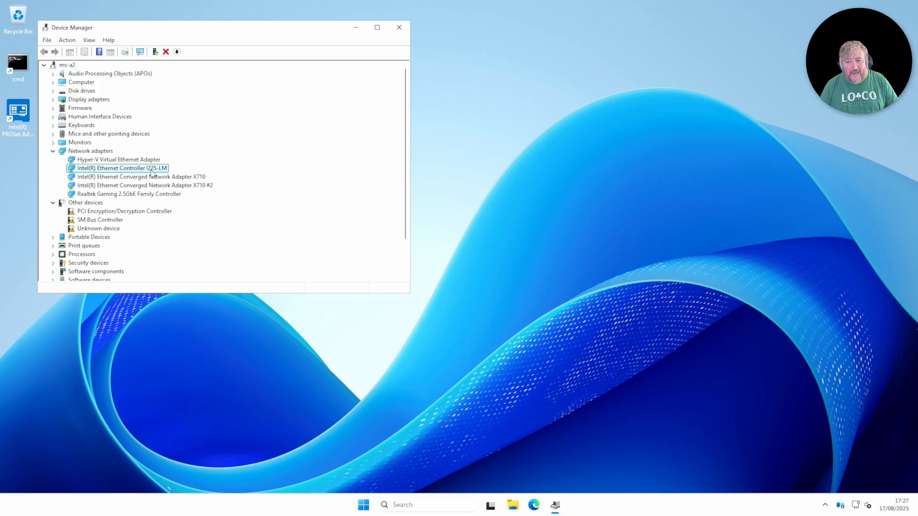
left_click(53, 151)
- Review the PCI Encryption/Decryption Controller, SM Bus Controller and Unknown device under Other devices, and reposition the Device Manager window
left_click(102, 169)
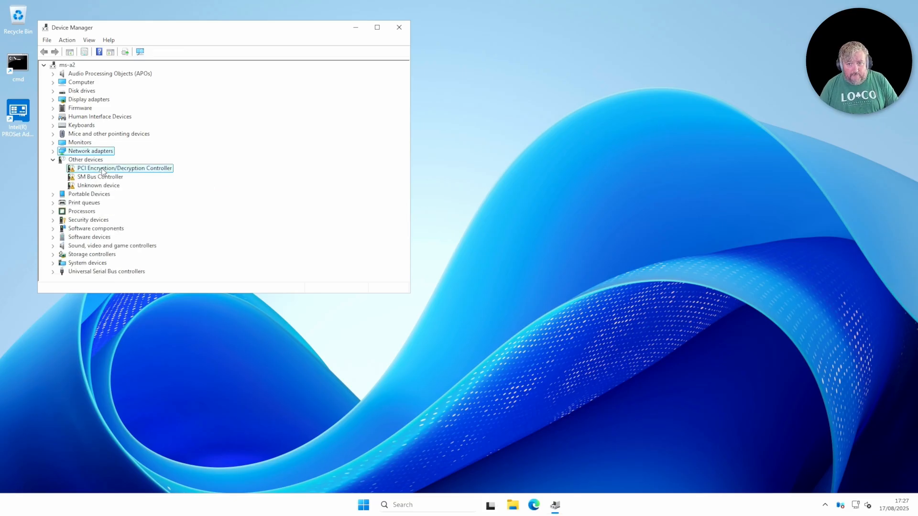
left_click(102, 177)
left_click(102, 186)
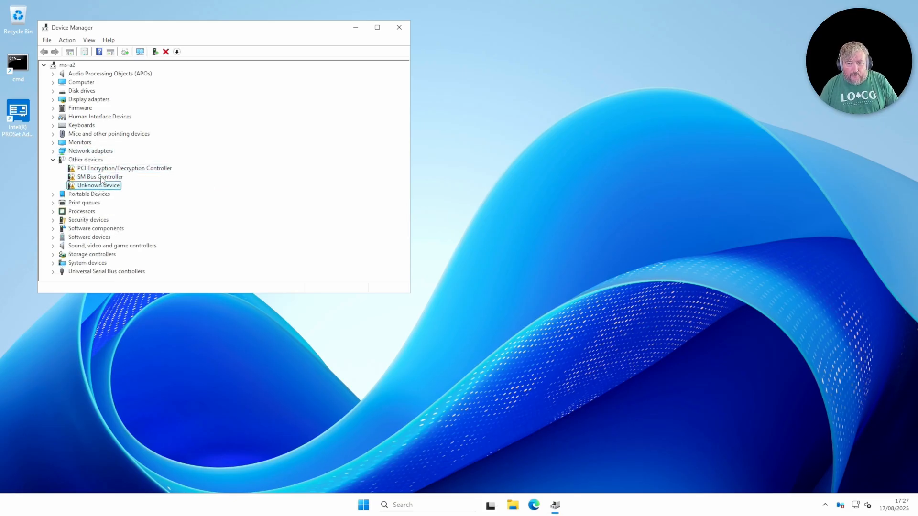
key("Up")
key("Up")
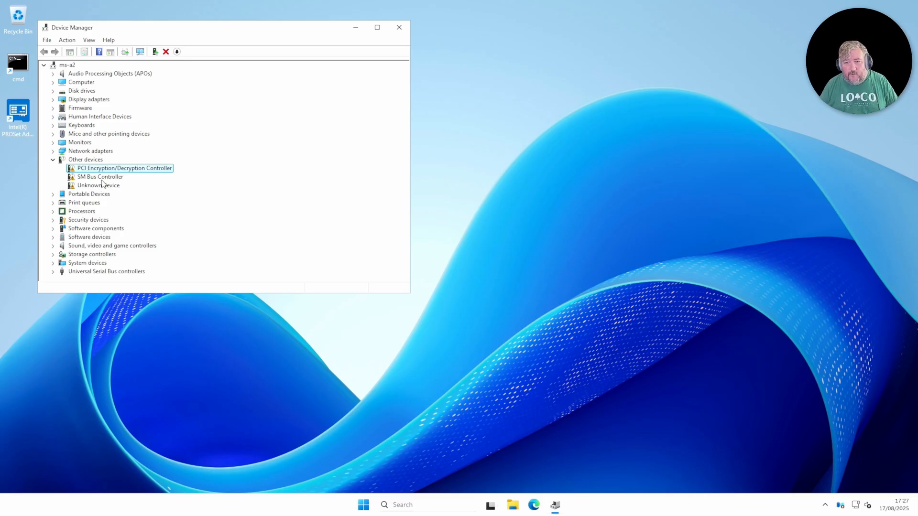
left_click_drag(205, 30, 300, 45)
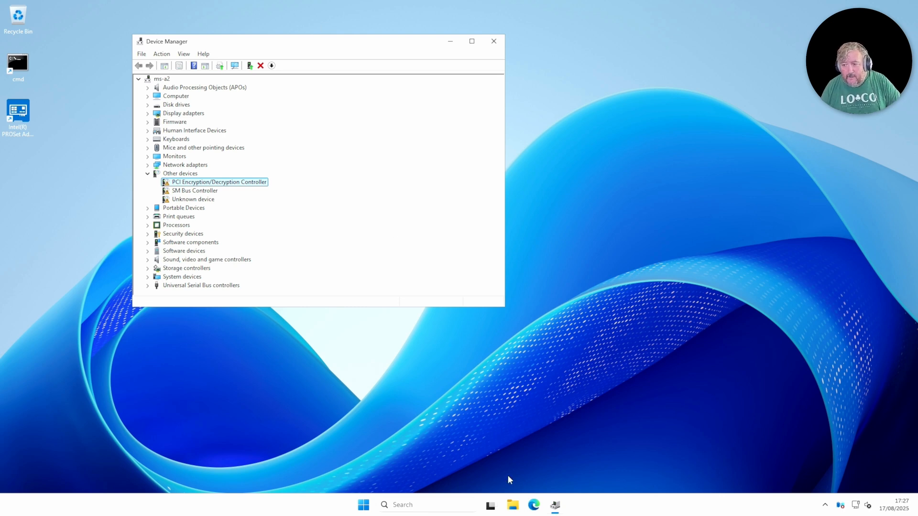
- Open File Explorer and look through the folders on Local Disk (D:)
left_click(513, 505)
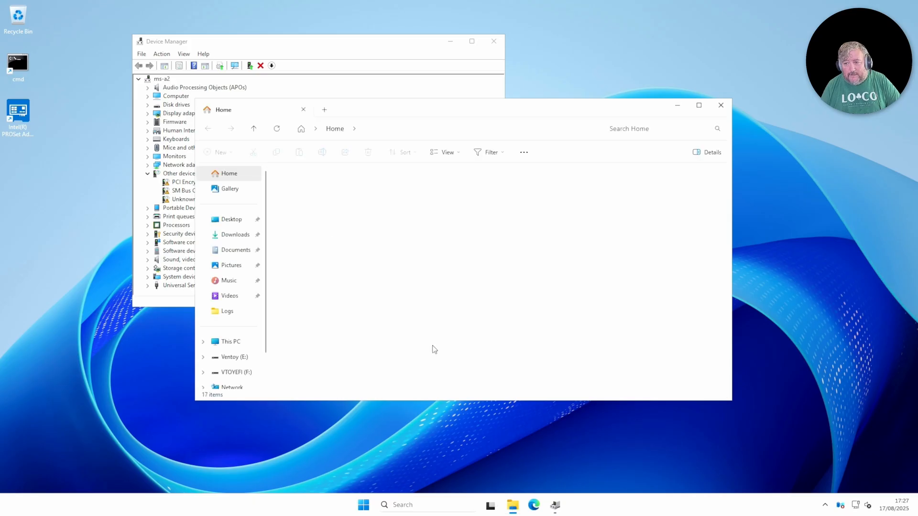
left_click(231, 341)
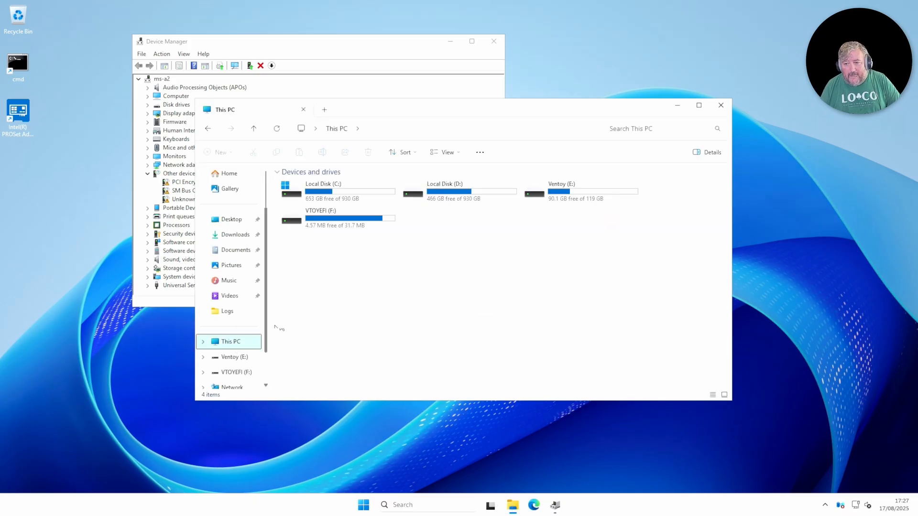
left_click_drag(403, 114, 315, 133)
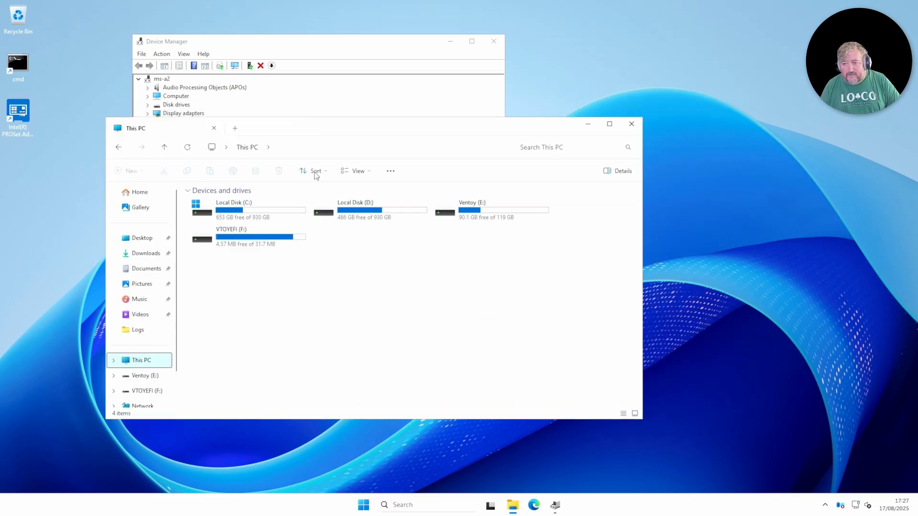
double_click(369, 214)
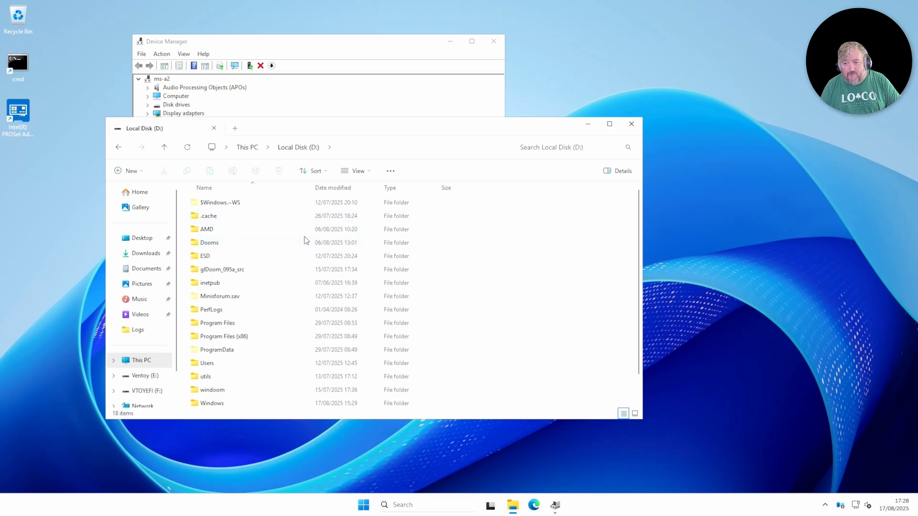
scroll(306, 240, "down", 1)
scroll(301, 292, "up", 1)
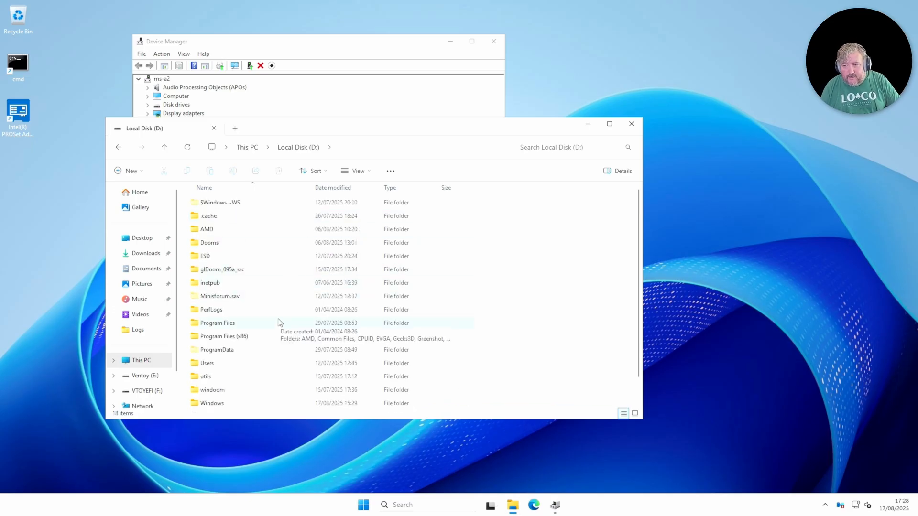
- Compare the folders on Local Disk (C:) with those on Local Disk (D:), looking for the AMD driver folder
left_click(121, 148)
double_click(230, 209)
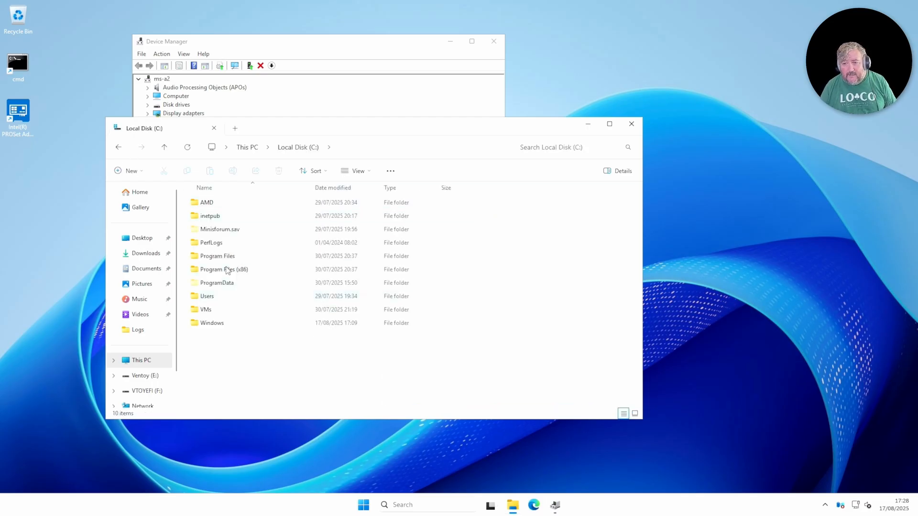
mouse_move(224, 316)
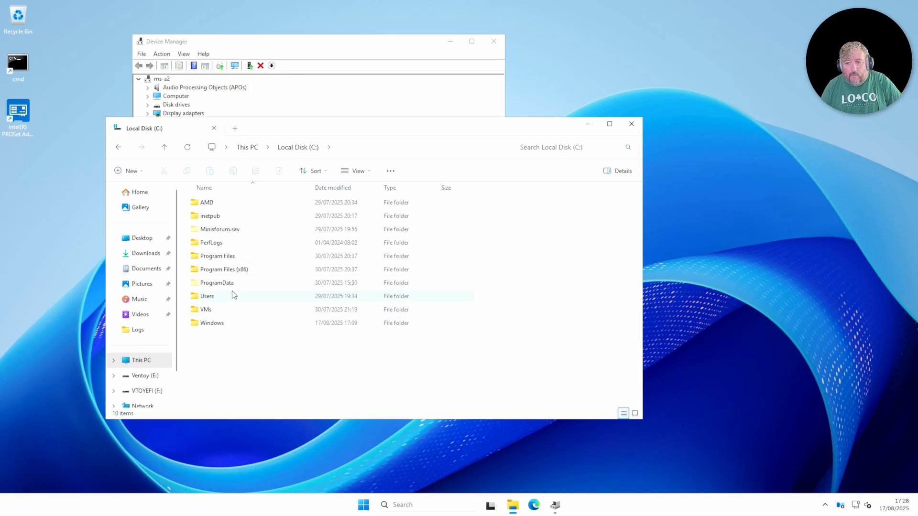
left_click(120, 149)
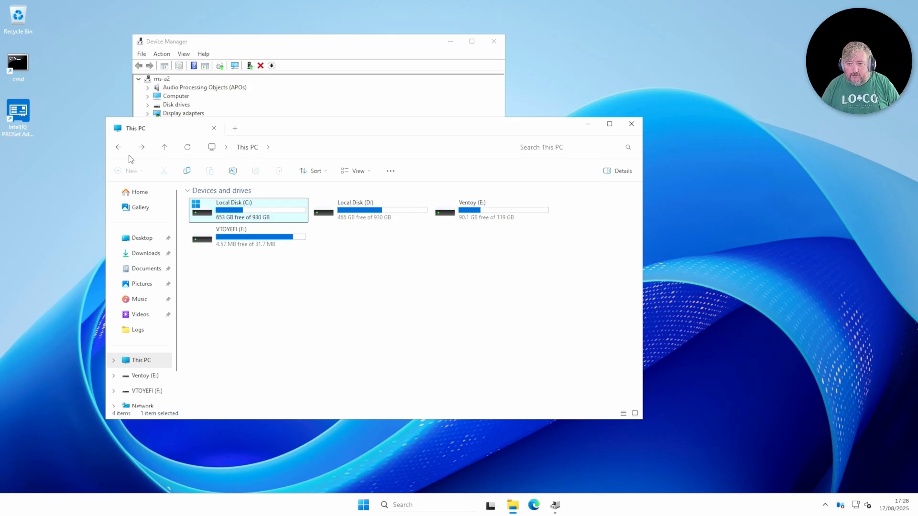
double_click(363, 222)
scroll(294, 293, "down", 1)
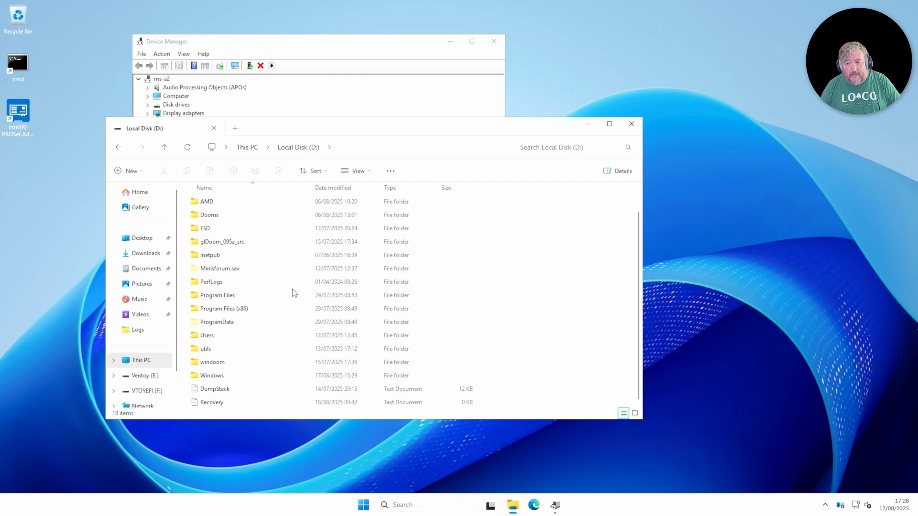
scroll(294, 293, "up", 1)
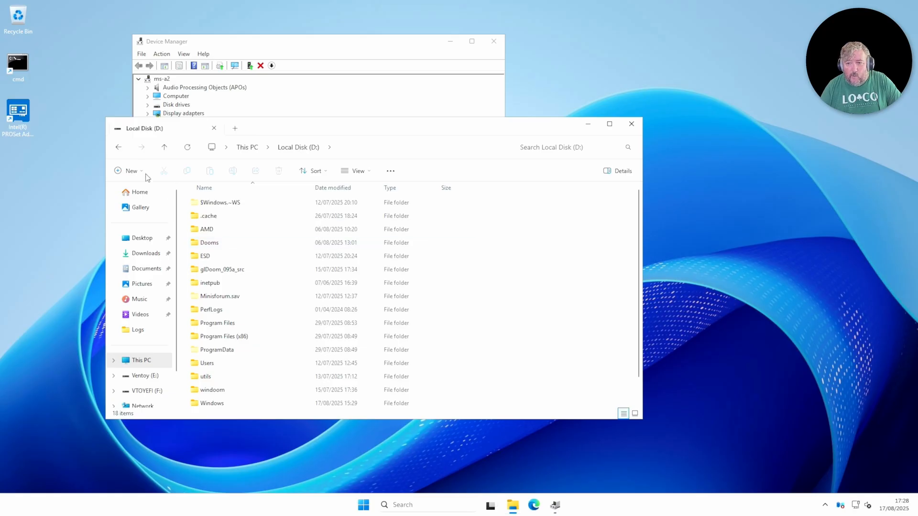
- In Device Manager, start a driver update for the PCI Encryption/Decryption Controller that browses the computer for drivers
left_click(329, 60)
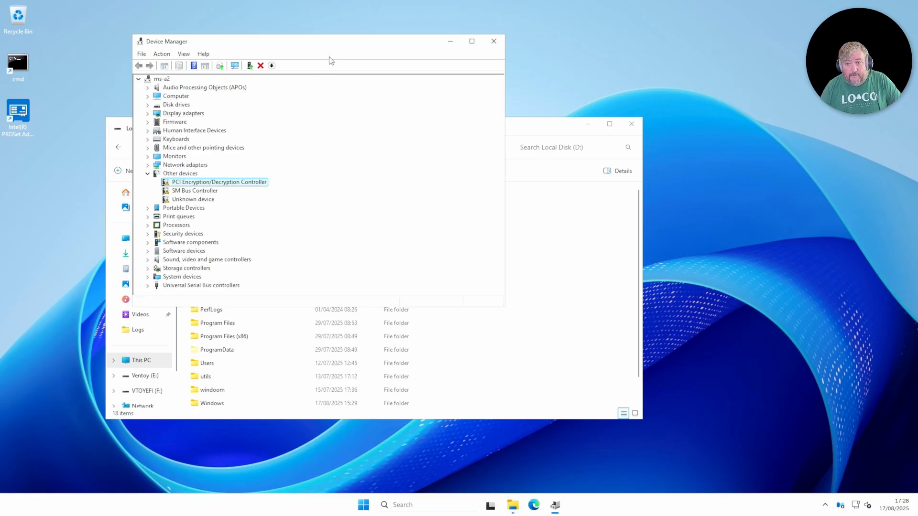
right_click(224, 184)
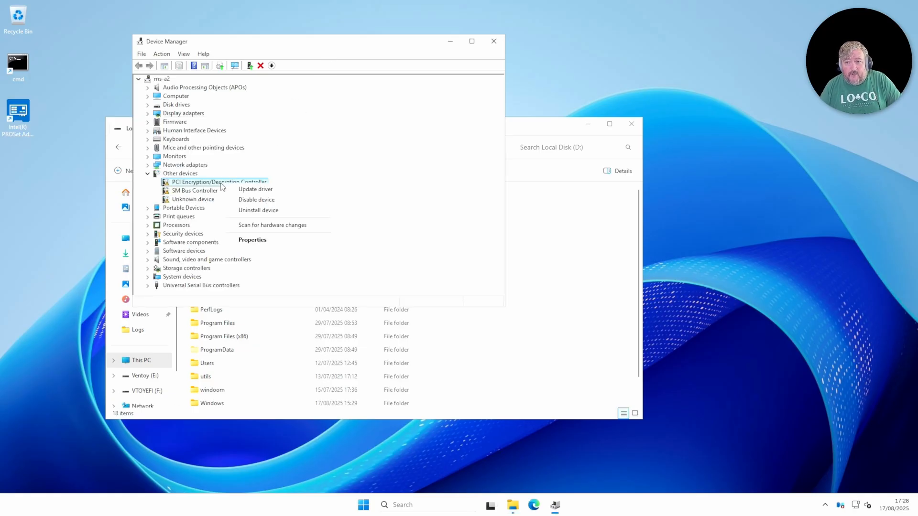
left_click(261, 240)
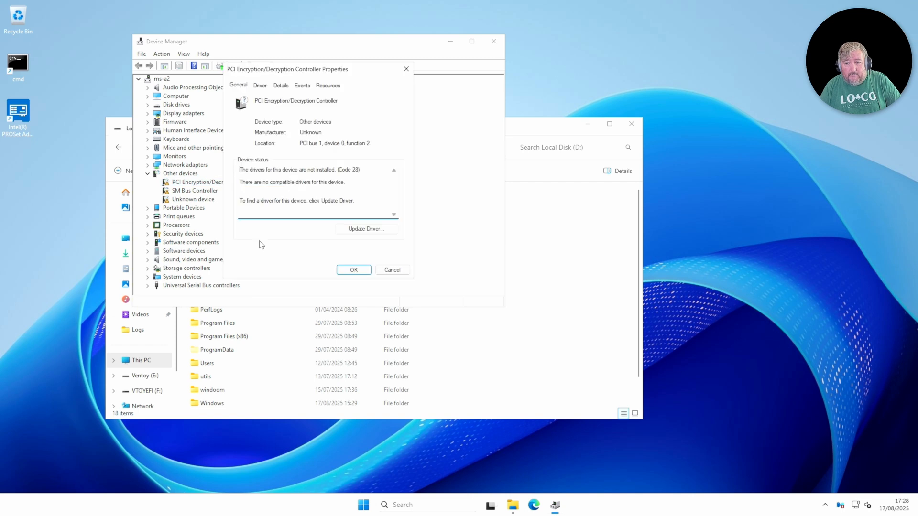
left_click(366, 232)
left_click(293, 194)
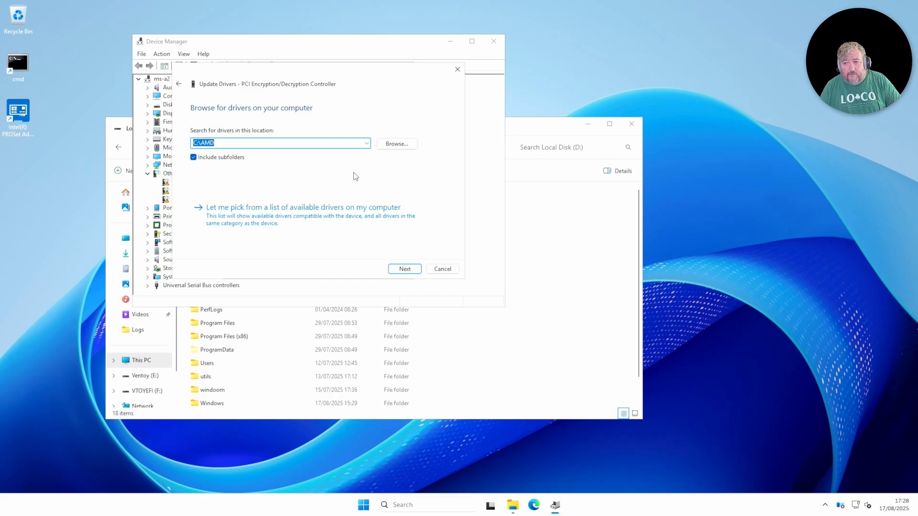
- Set the driver search location to the AMD folder on Local Disk (D:)
left_click(397, 145)
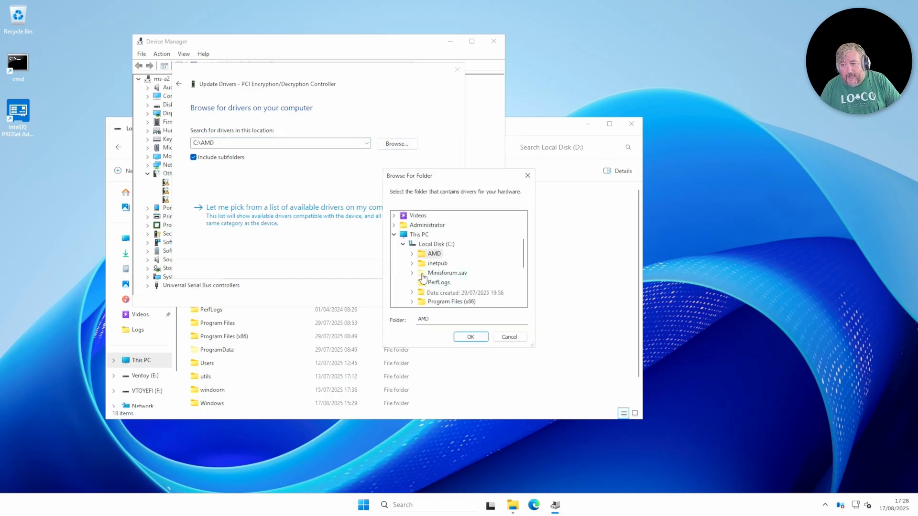
left_click(403, 244)
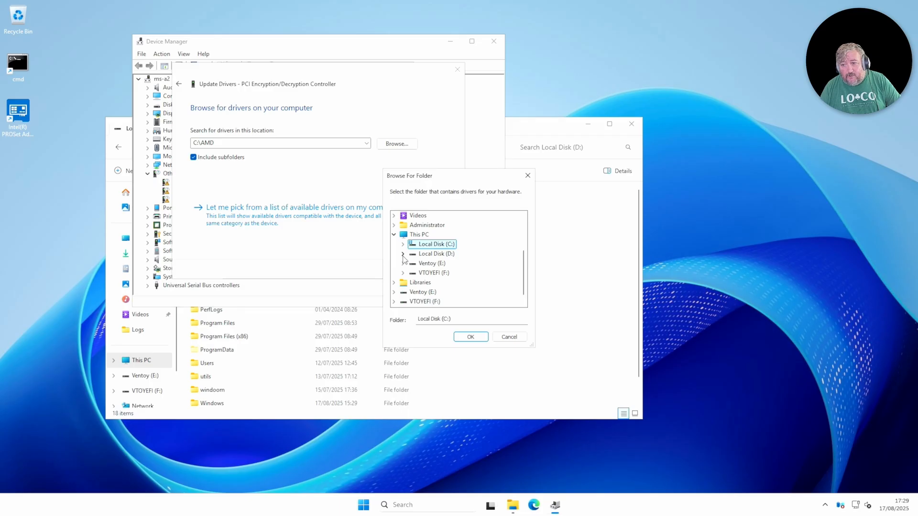
left_click(404, 254)
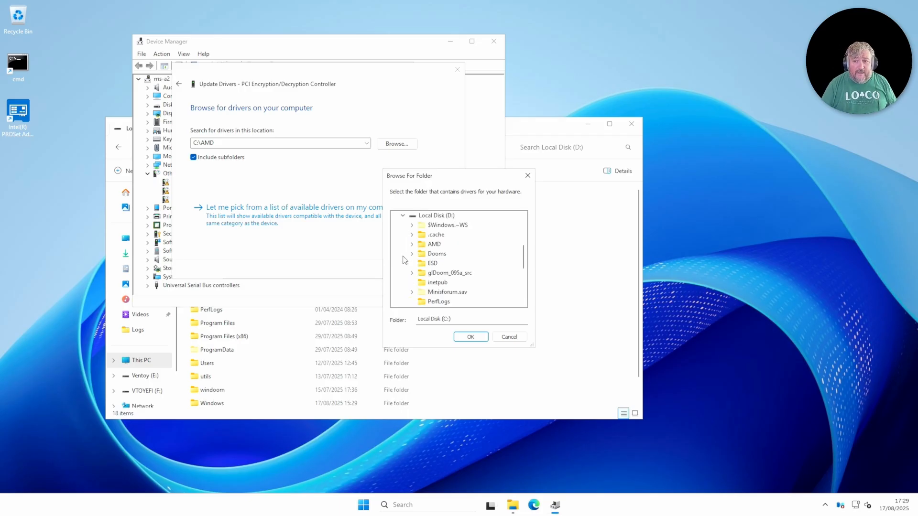
double_click(434, 245)
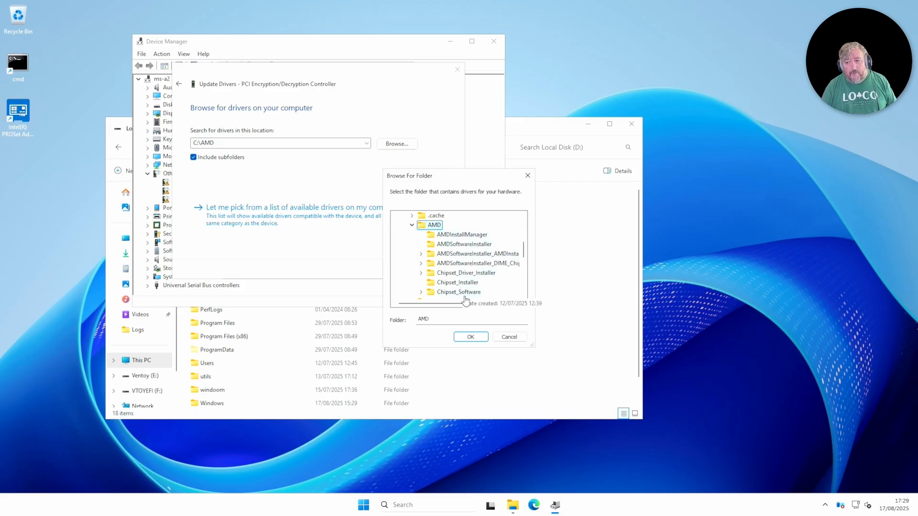
left_click(471, 336)
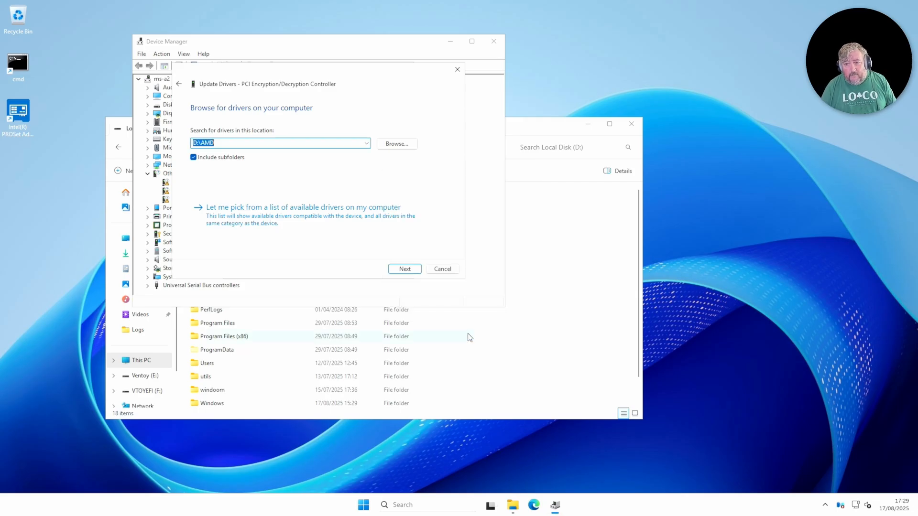
- Install the PCI Encryption/Decryption Controller driver from D:\AMD and close the update wizard and device properties
left_click(406, 270)
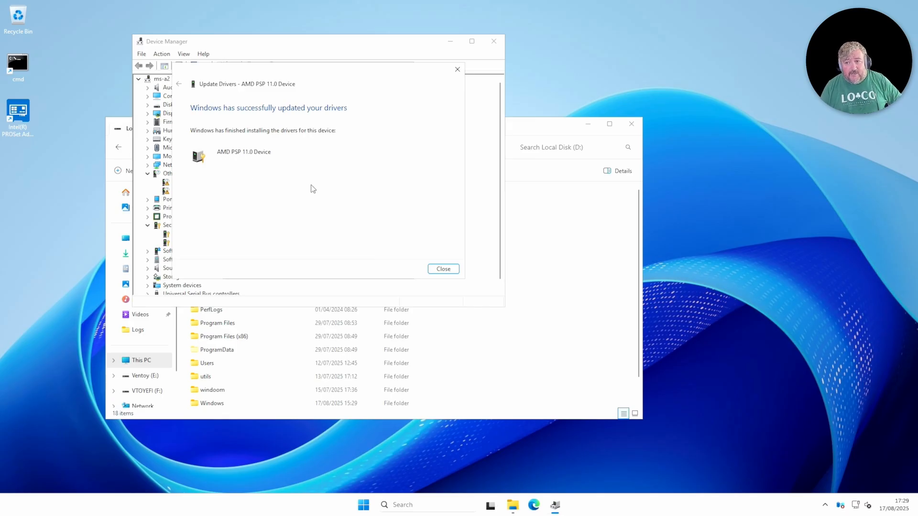
left_click(443, 270)
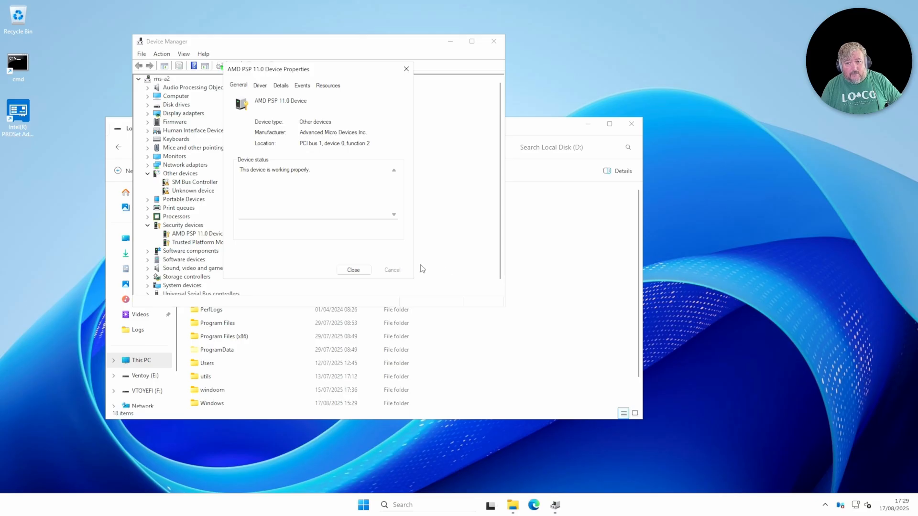
left_click(354, 270)
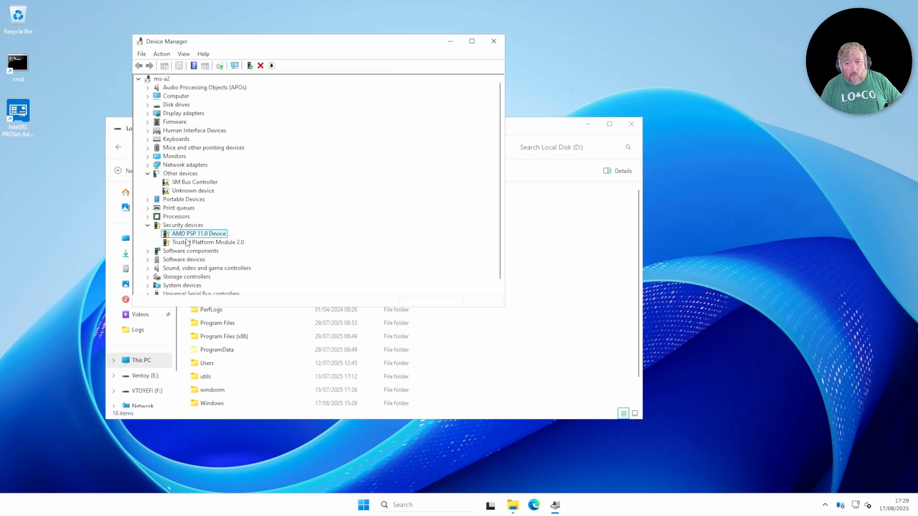
- Install the SM Bus Controller driver from D:\AMD, including subfolders, and close the update wizard
right_click(187, 183)
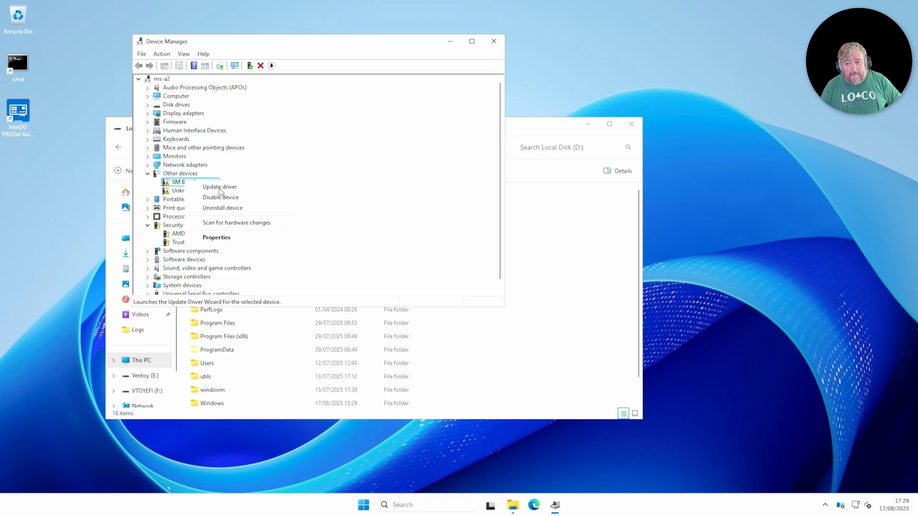
left_click(219, 187)
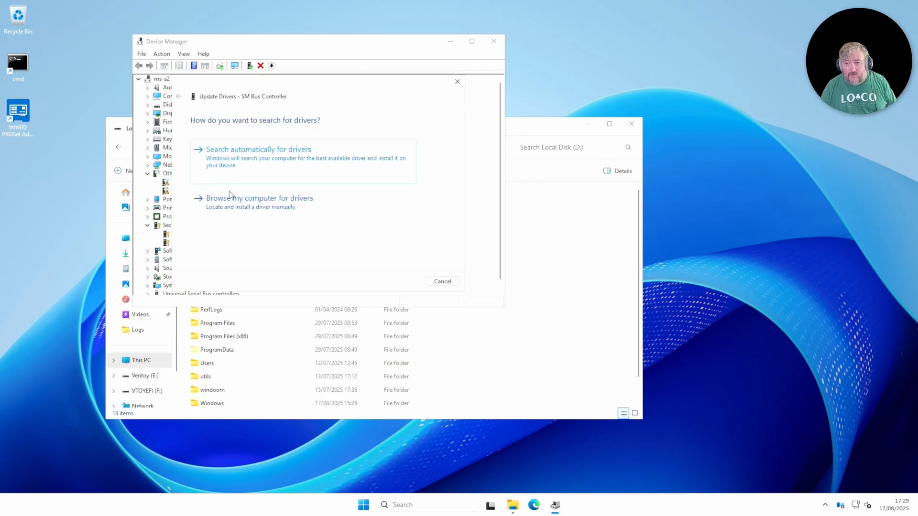
left_click(271, 210)
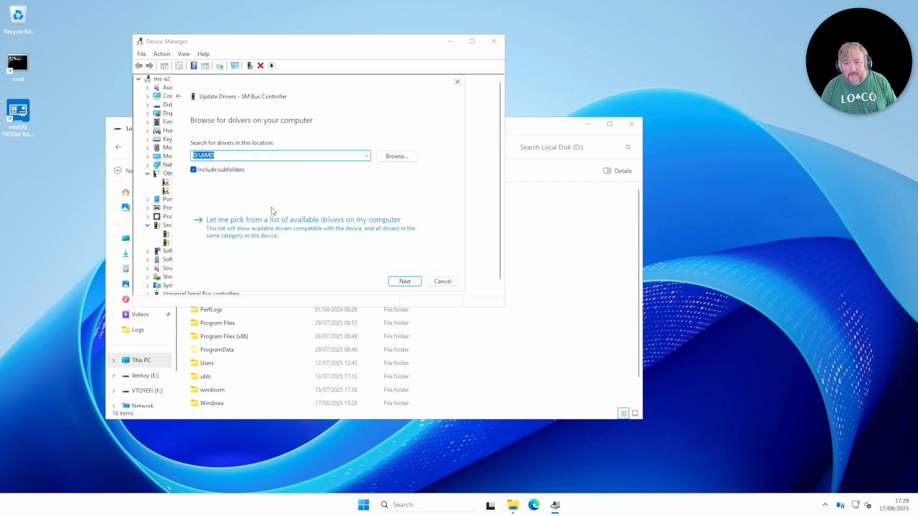
left_click(409, 284)
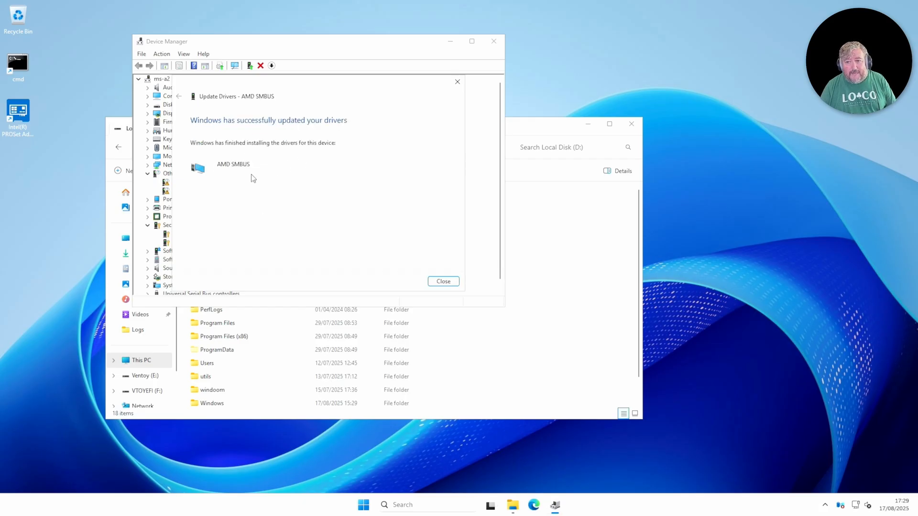
left_click(443, 282)
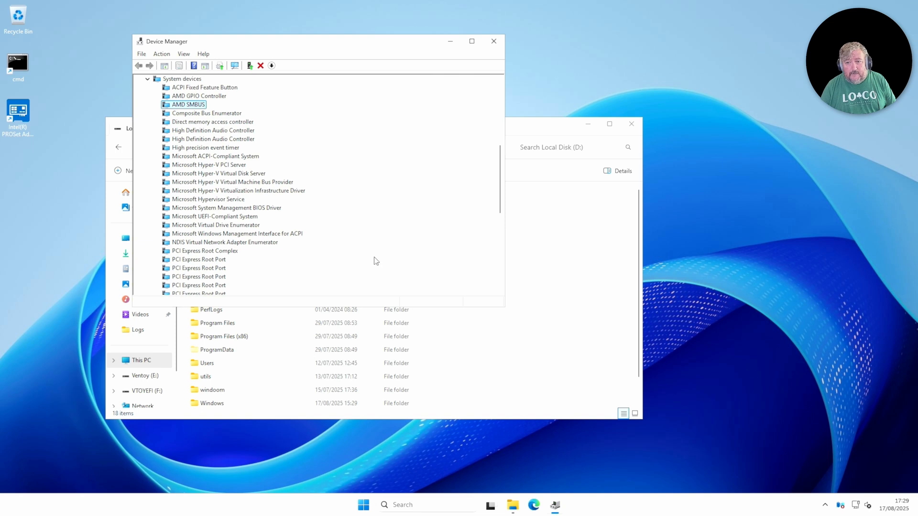
- Try to install a driver for the Unknown device under Other devices from D:\AMD, and close the update wizard
scroll(339, 241, "up", 8)
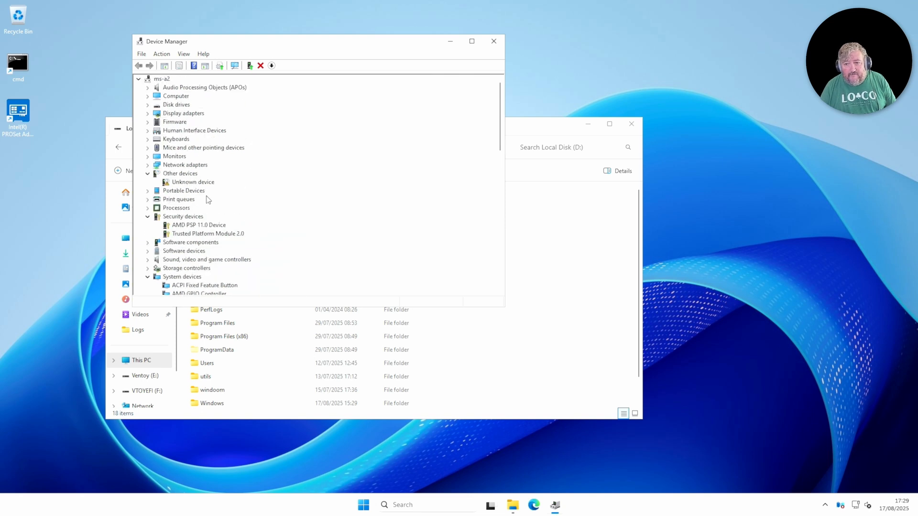
left_click(192, 184)
right_click(191, 185)
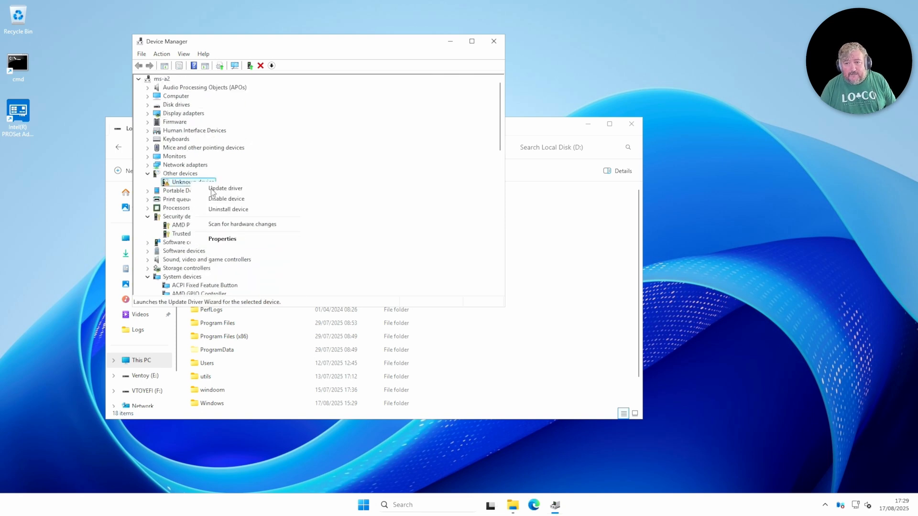
left_click(225, 189)
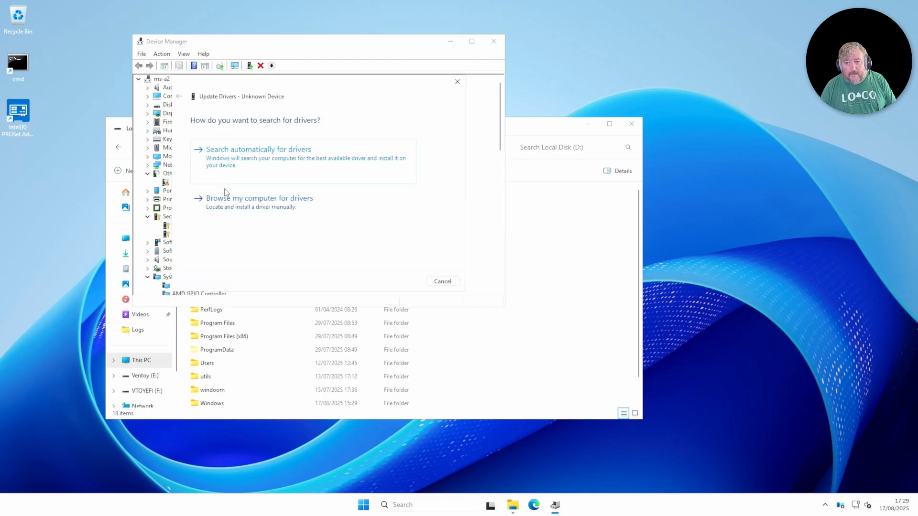
left_click(241, 205)
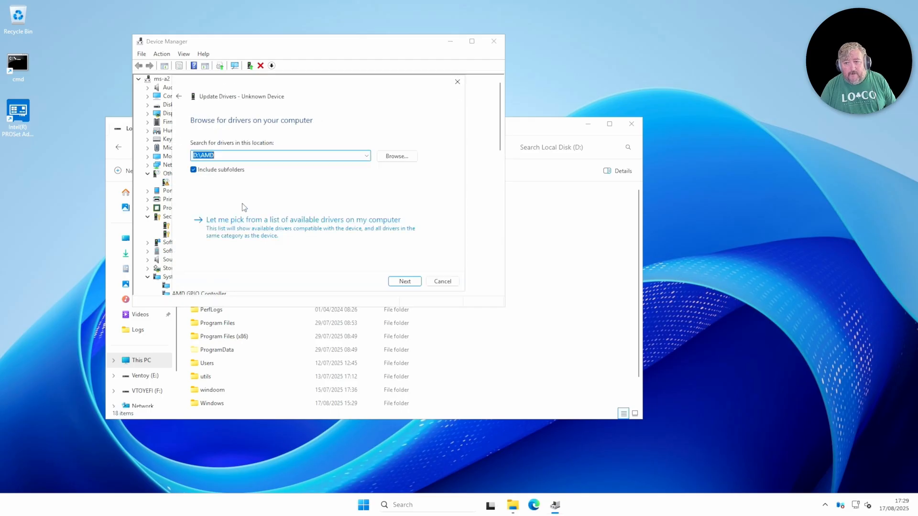
left_click(410, 282)
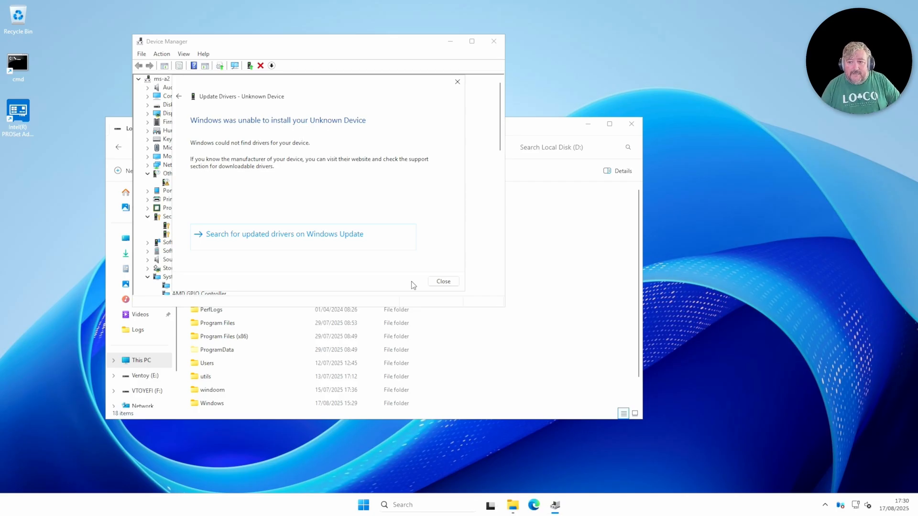
left_click(440, 283)
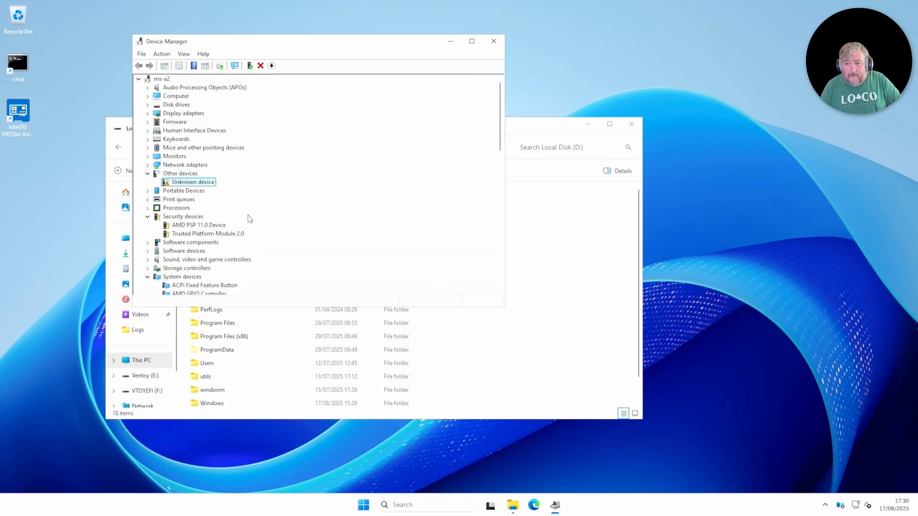
- Repeat the local driver search in D:\AMD for the Unknown device and close the wizard
right_click(197, 185)
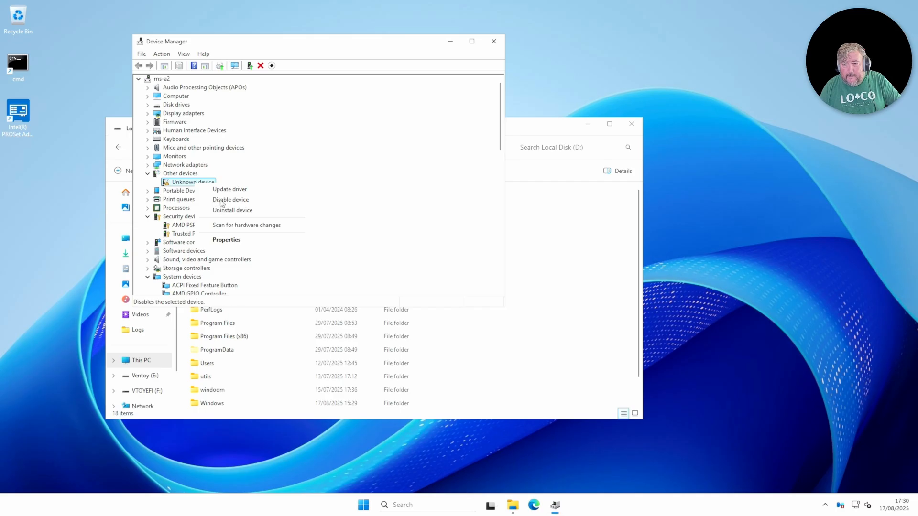
left_click(226, 190)
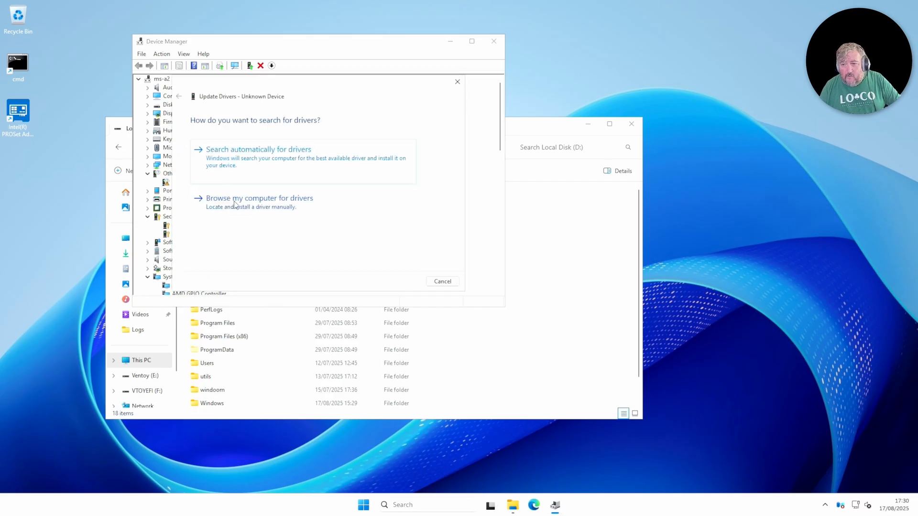
left_click(234, 200)
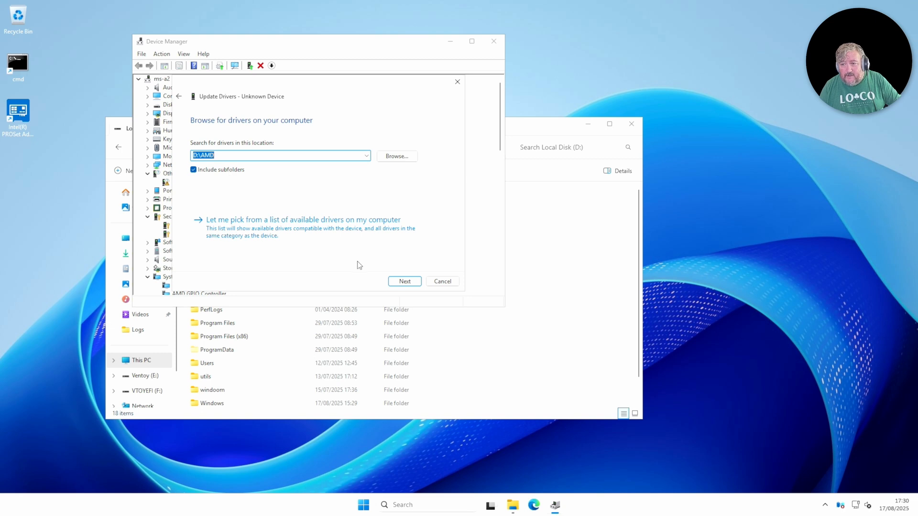
left_click(404, 281)
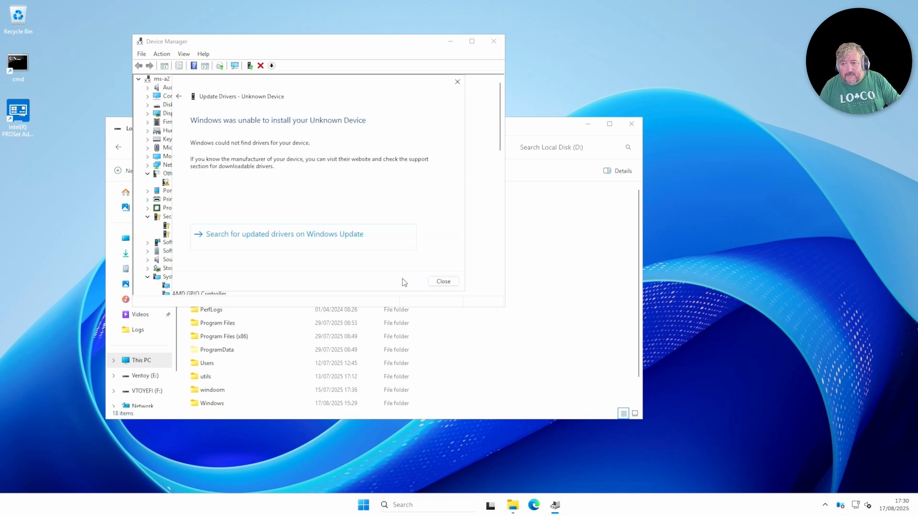
left_click(443, 282)
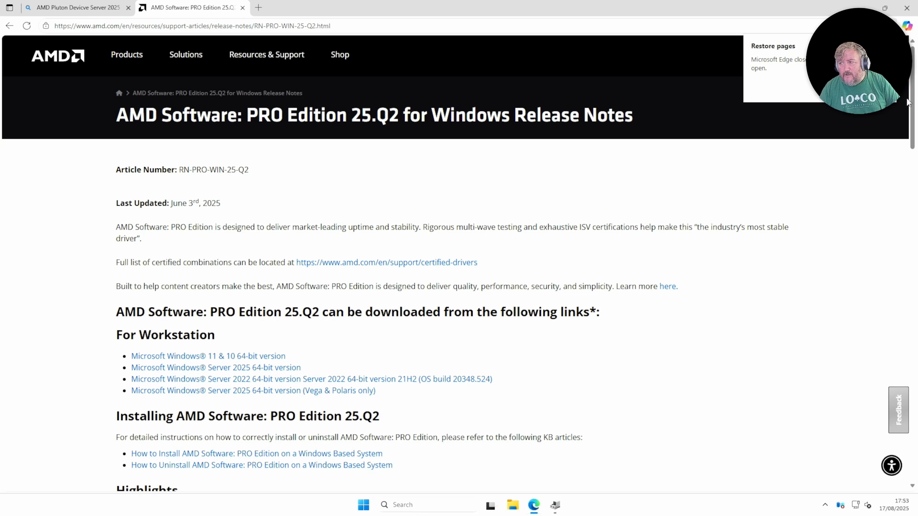
- Shrink the Edge window and launch the downloaded AMD Software PRO Edition 25.Q2 installer for Windows Server 2025 from the downloads list
left_click(885, 8)
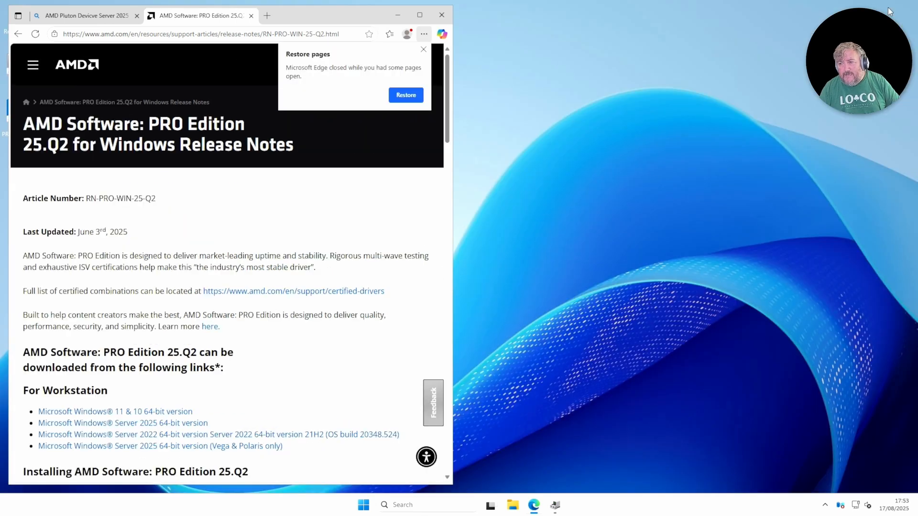
left_click(424, 33)
left_click(315, 170)
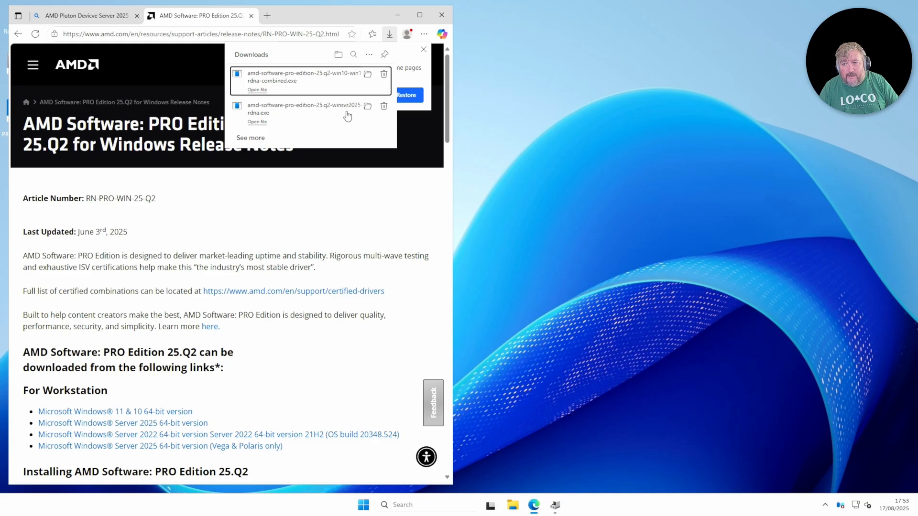
left_click(257, 123)
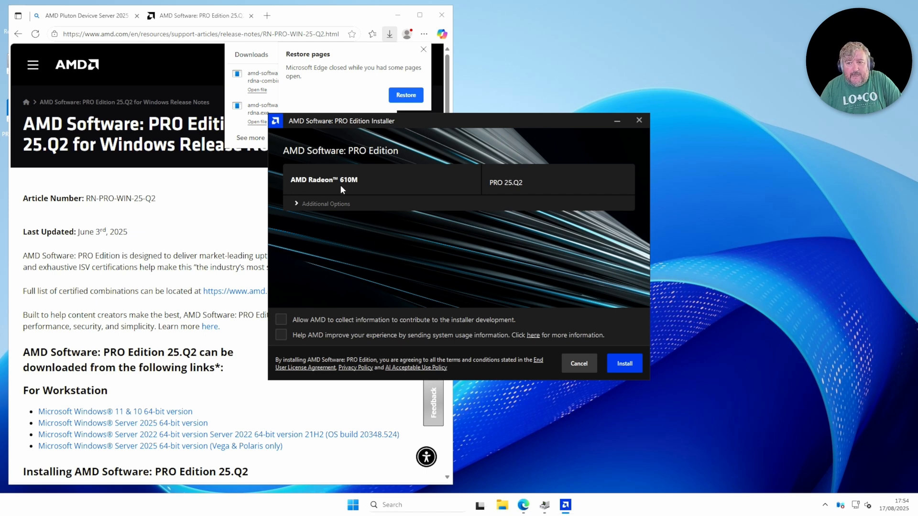
- Run a Full Install of AMD Software: PRO Edition to C:\Program Files\AMD with both data-sharing options enabled, and finish by launching it
left_click(297, 205)
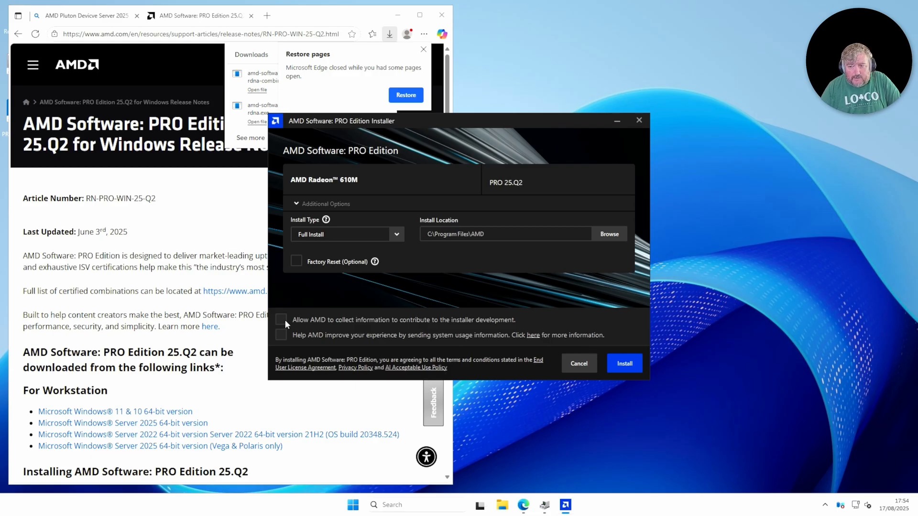
left_click(281, 335)
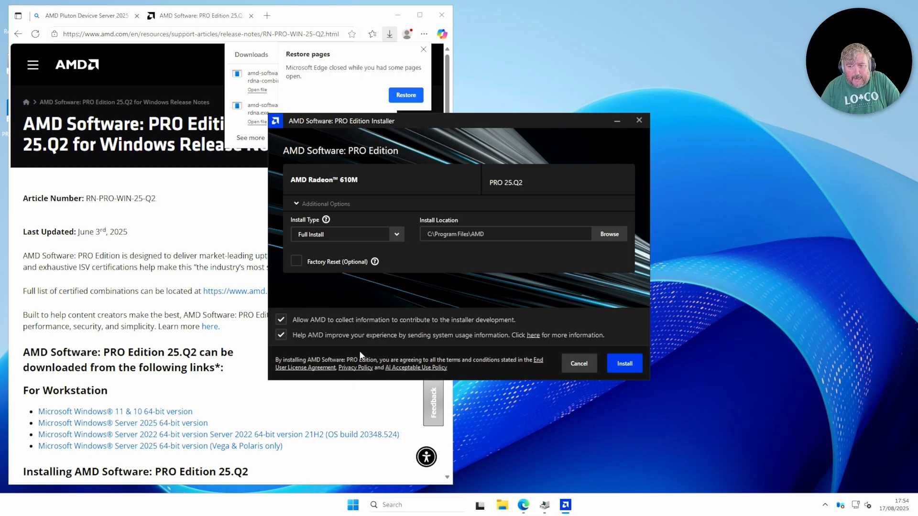
left_click(624, 364)
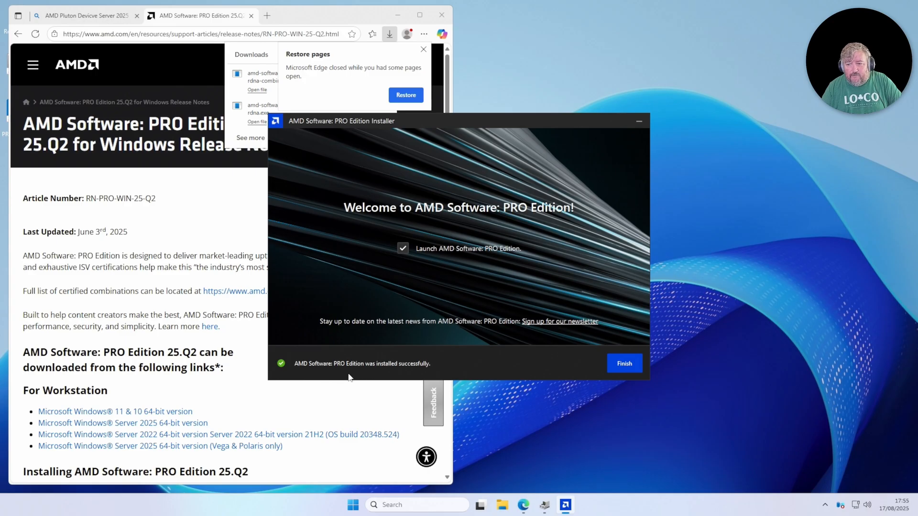
left_click(624, 364)
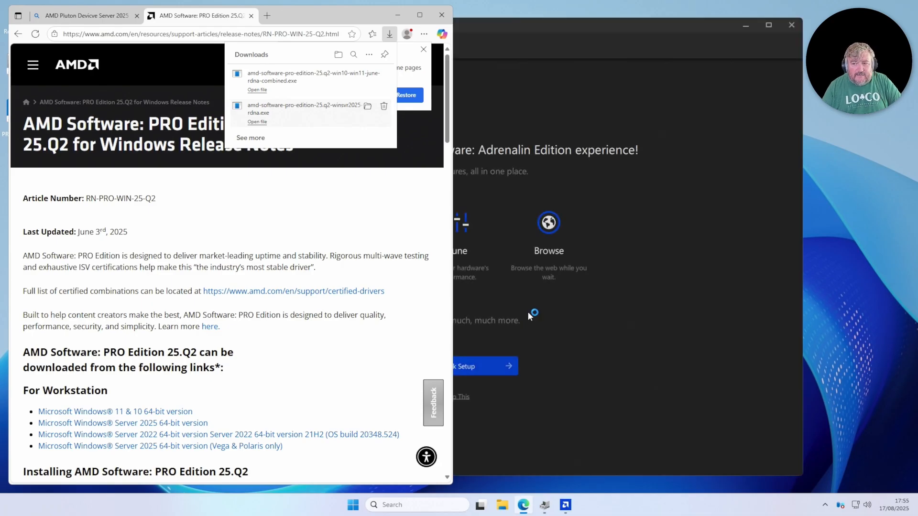
- Complete the Quick Setup of AMD Software: PRO Edition with the Quality experience
left_click(585, 302)
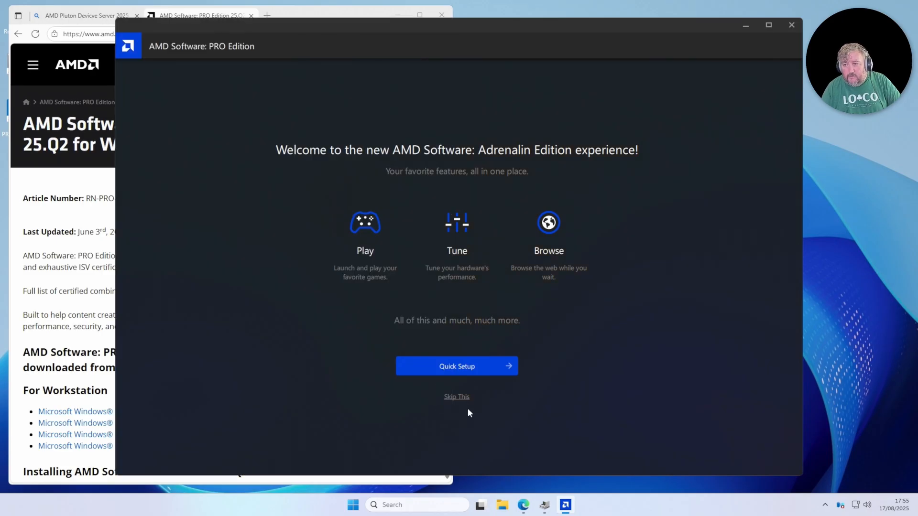
left_click(460, 367)
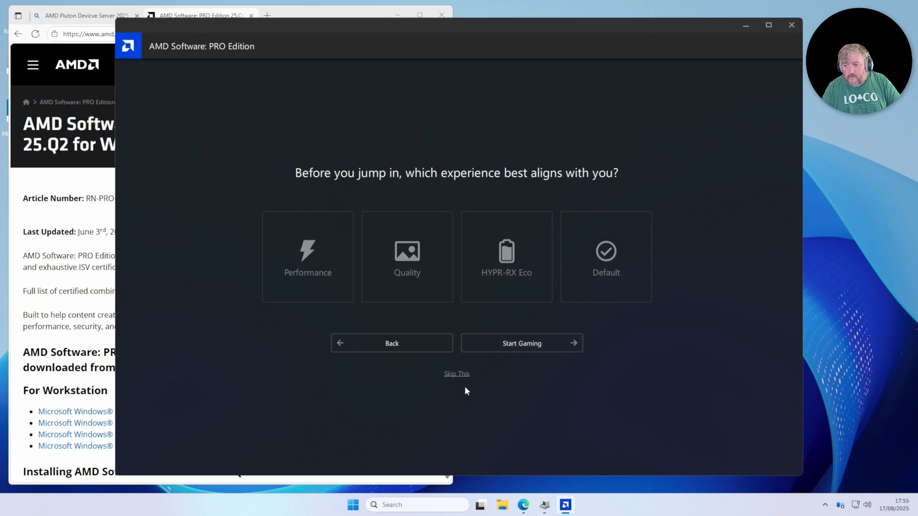
left_click(308, 254)
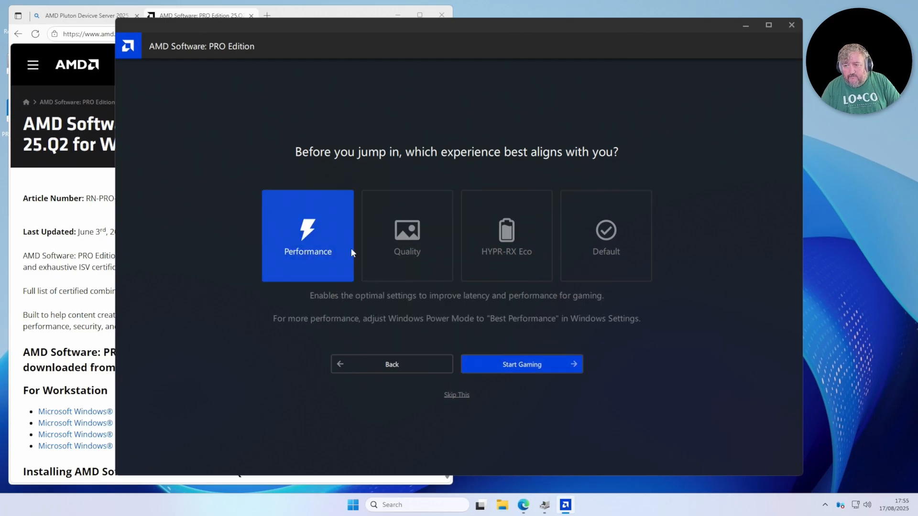
left_click(423, 244)
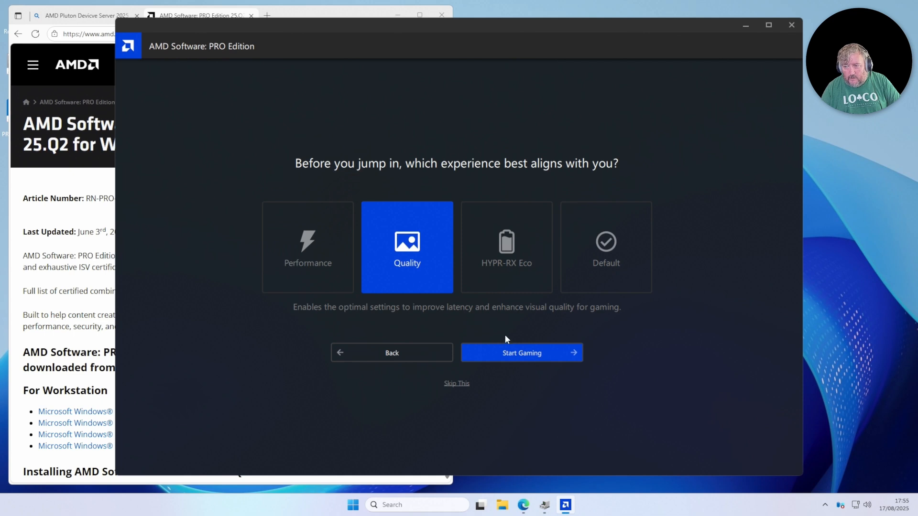
left_click(534, 358)
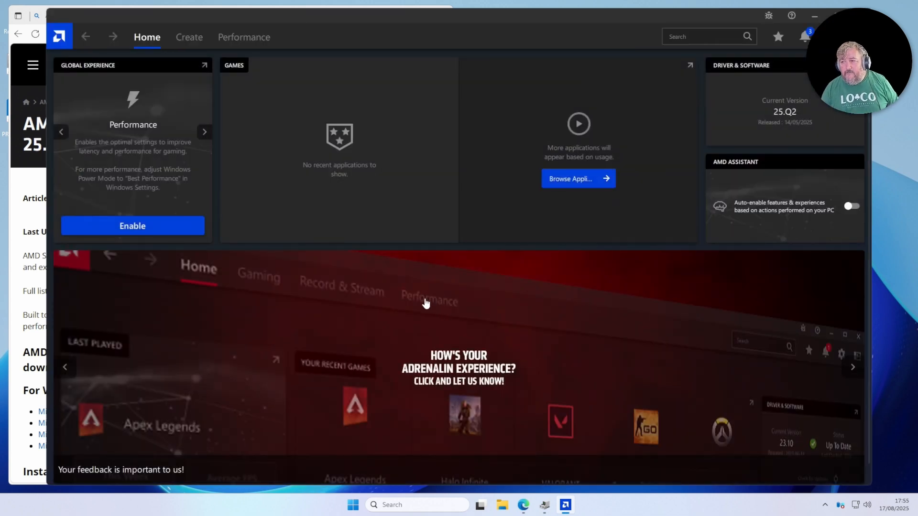
- Review the AMD Software home page and examine the GPU and CPU performance metrics
scroll(426, 302, "down", 2)
scroll(426, 302, "up", 2)
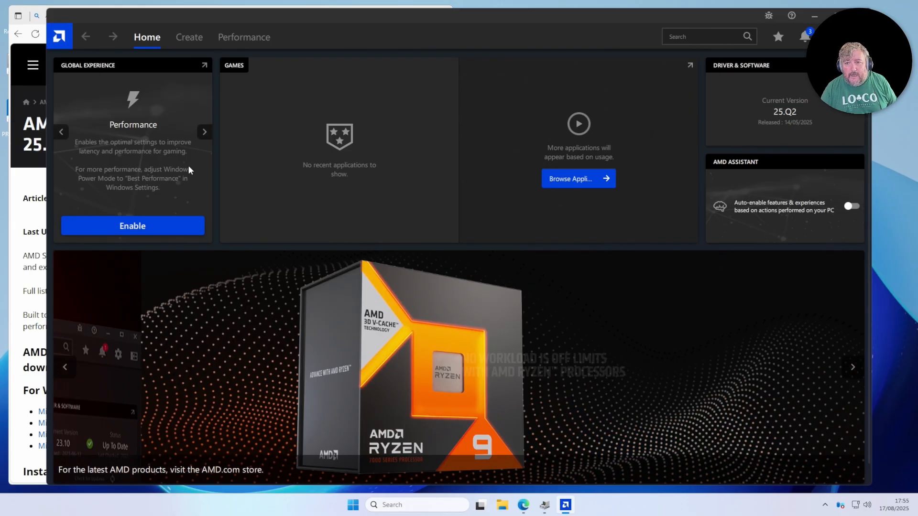
left_click(239, 41)
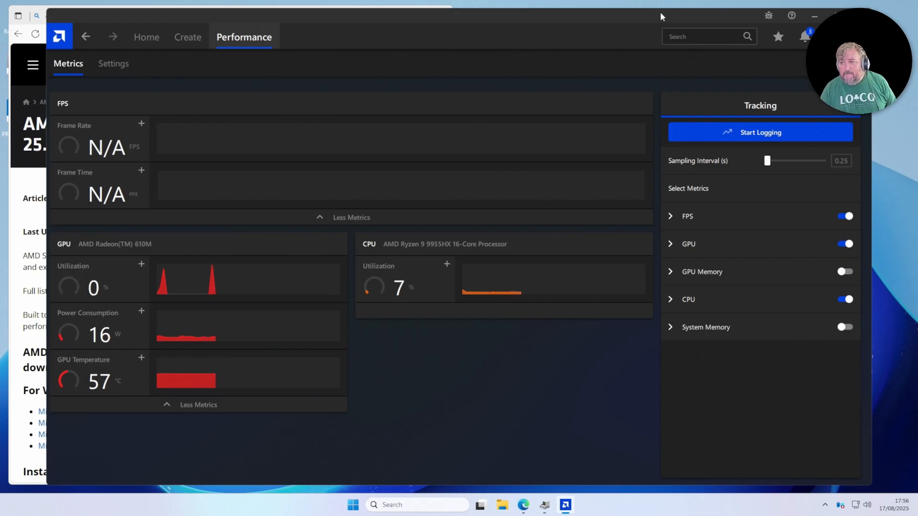
- Reposition the AMD Software window, read its notification messages, and close the program
left_click_drag(660, 12, 608, 36)
left_click_drag(681, 37, 628, 46)
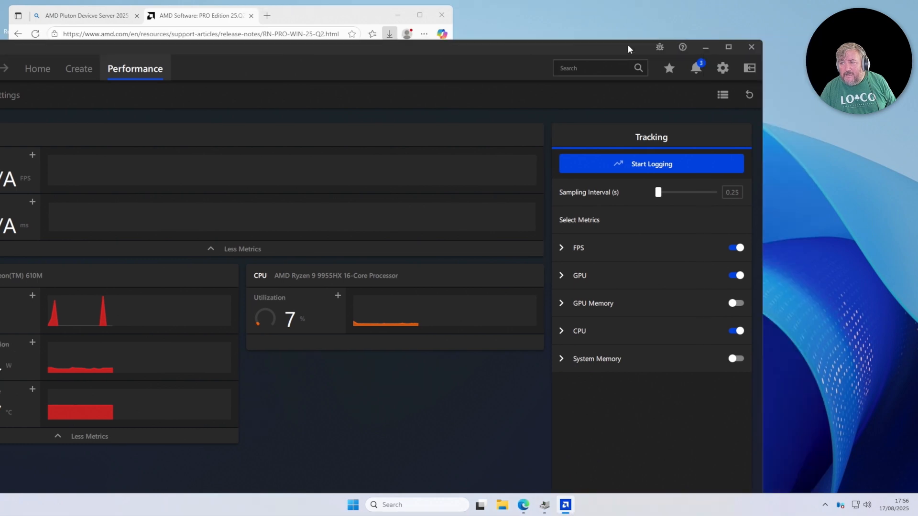
left_click(688, 68)
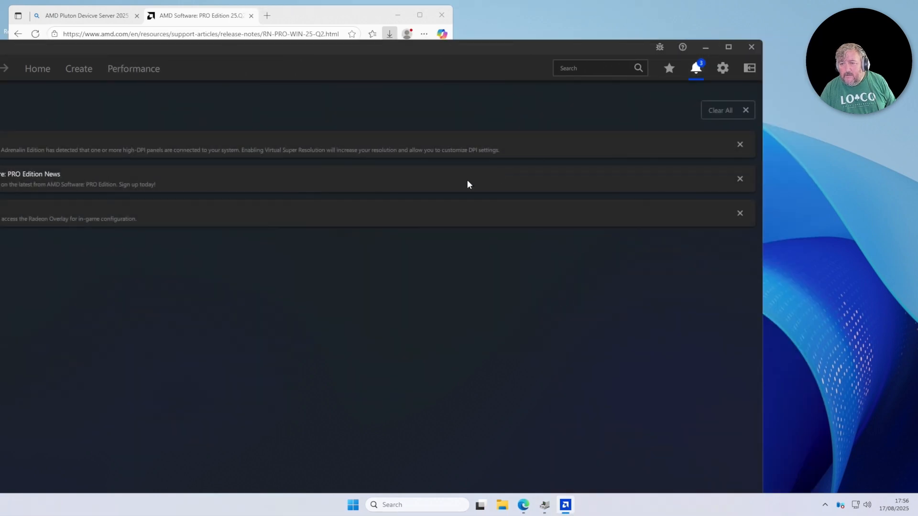
left_click_drag(327, 63, 421, 59)
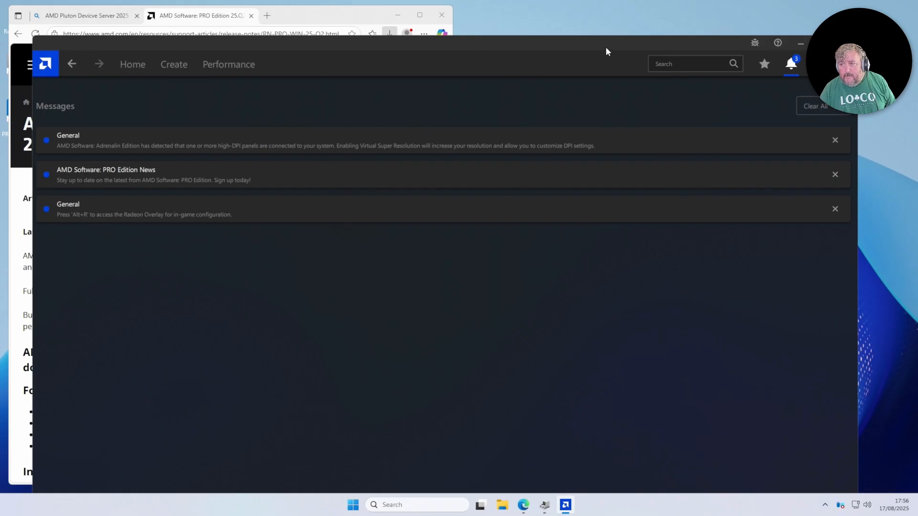
left_click_drag(606, 47, 447, 86)
left_click(696, 81)
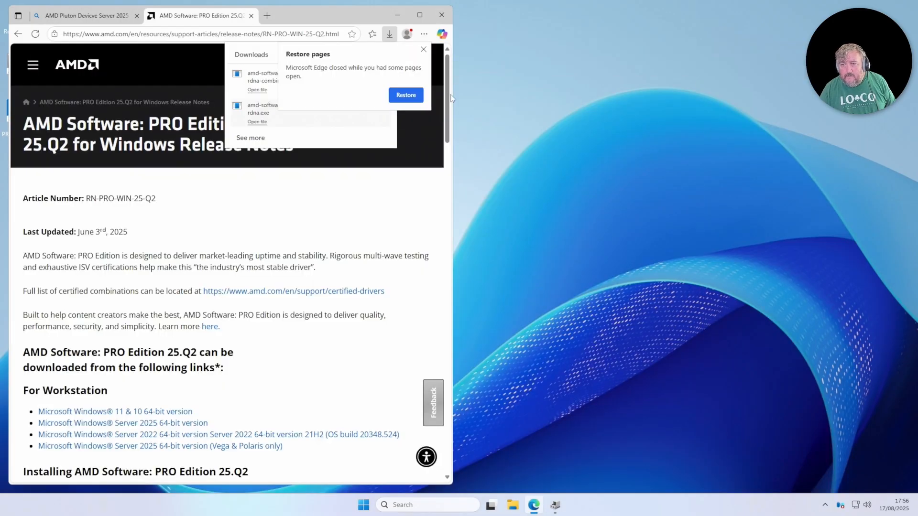
- Open Device Manager and examine the device listed under Audio inputs and outputs
right_click(364, 506)
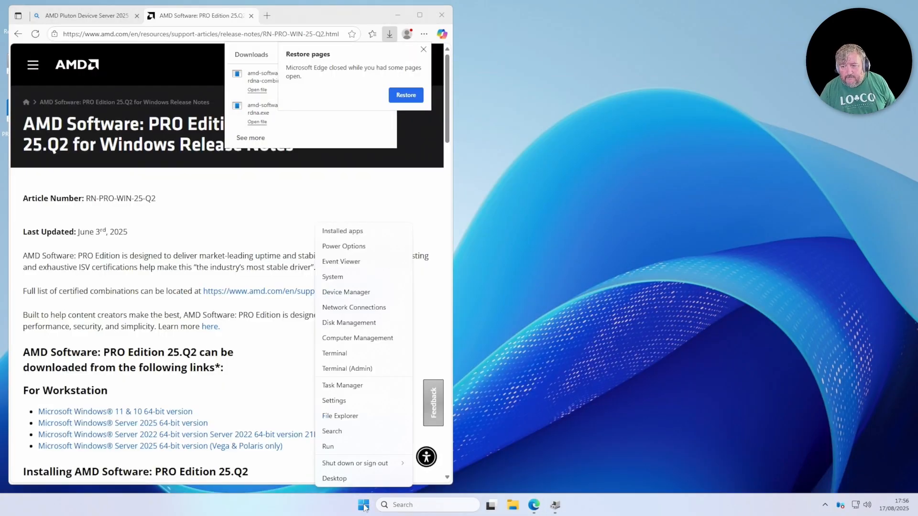
left_click(357, 293)
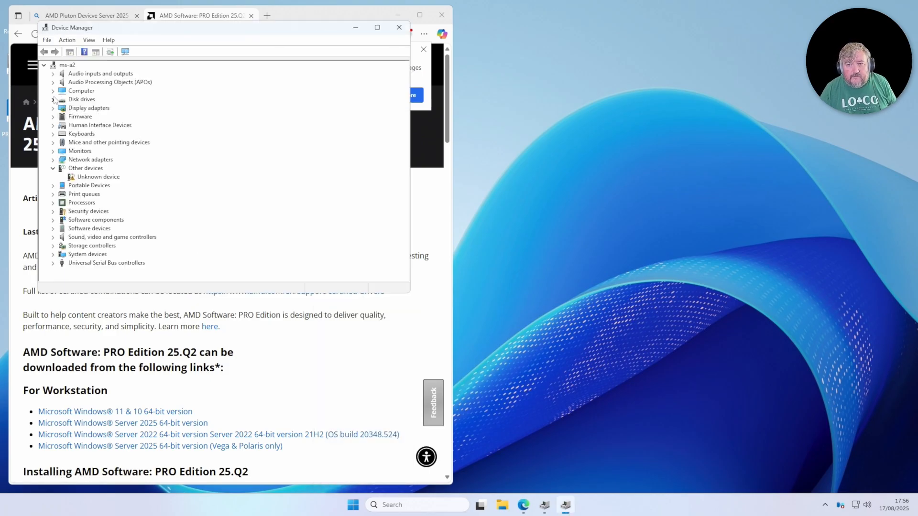
left_click(54, 83)
left_click(53, 82)
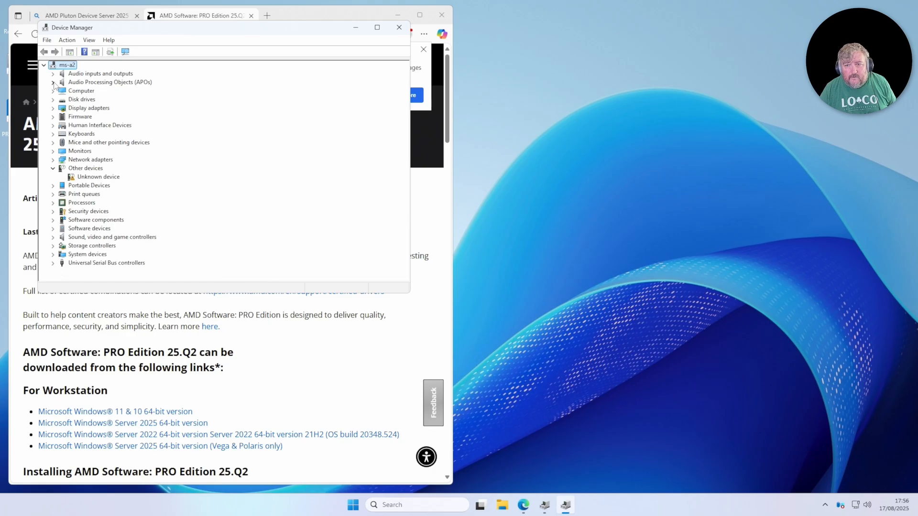
left_click(53, 74)
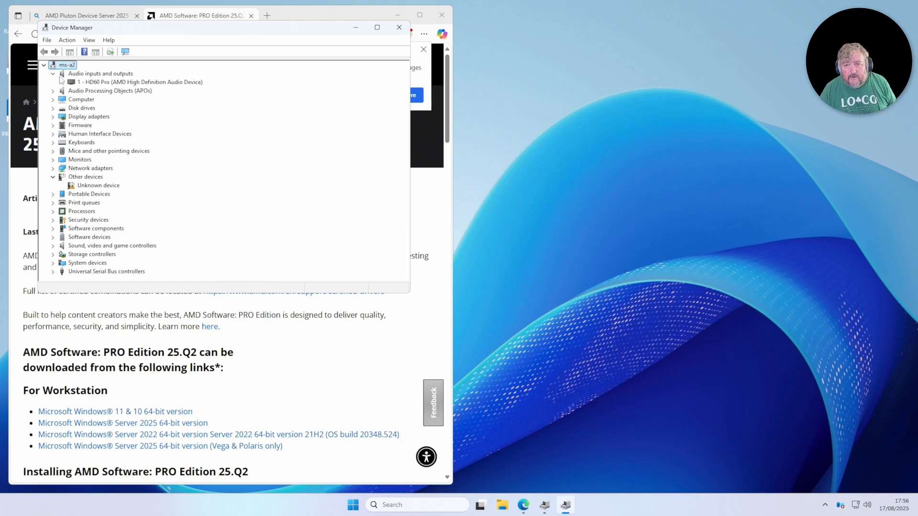
left_click(53, 73)
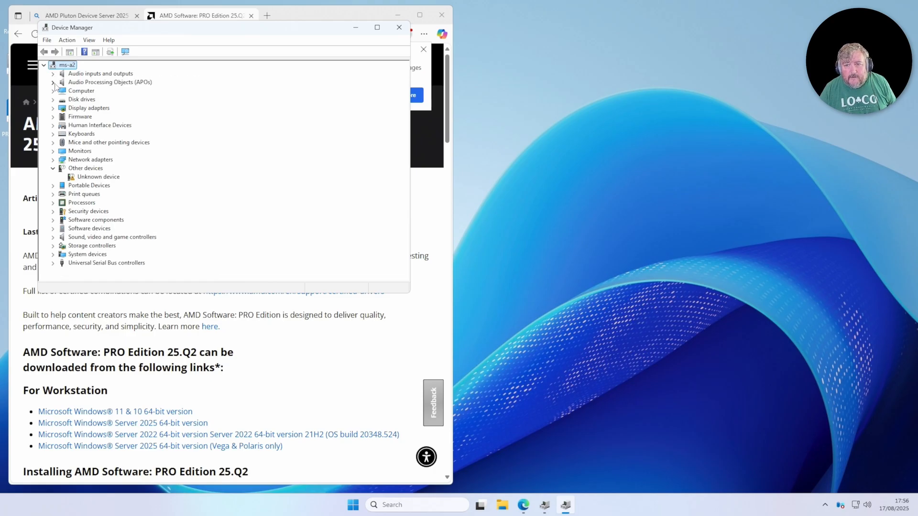
- Check the display adapter, the unknown device under Other devices, and the Security devices category
left_click(53, 108)
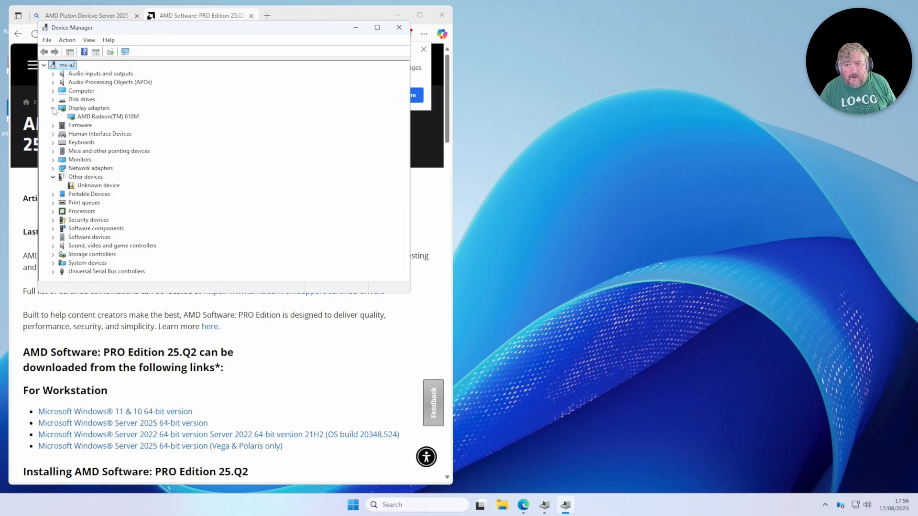
left_click(108, 117)
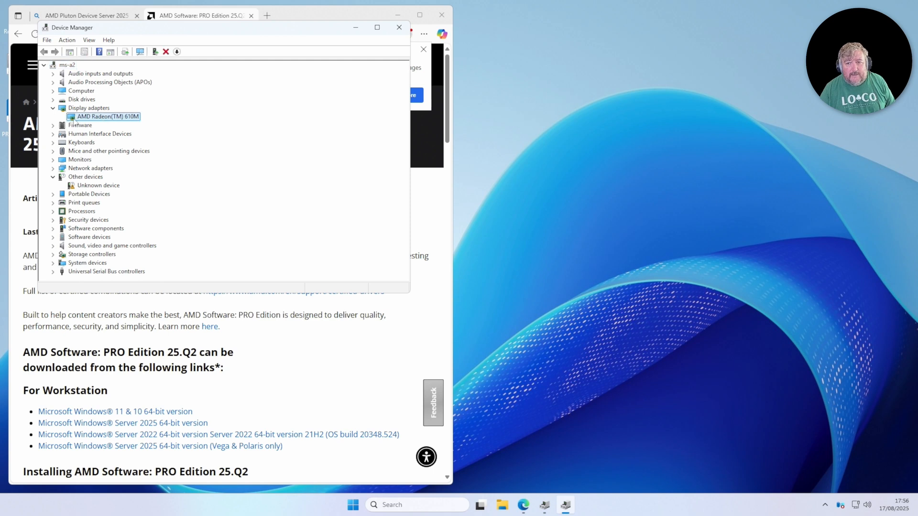
left_click(88, 185)
left_click(53, 109)
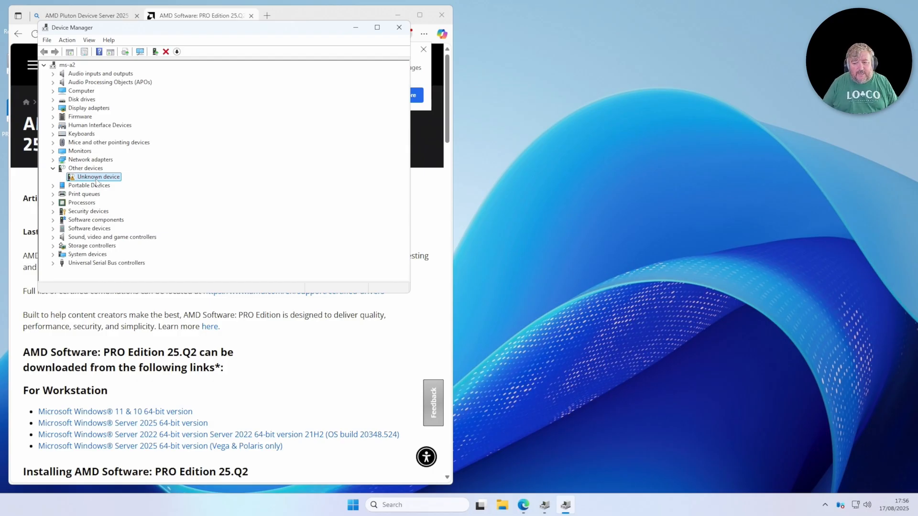
left_click(53, 211)
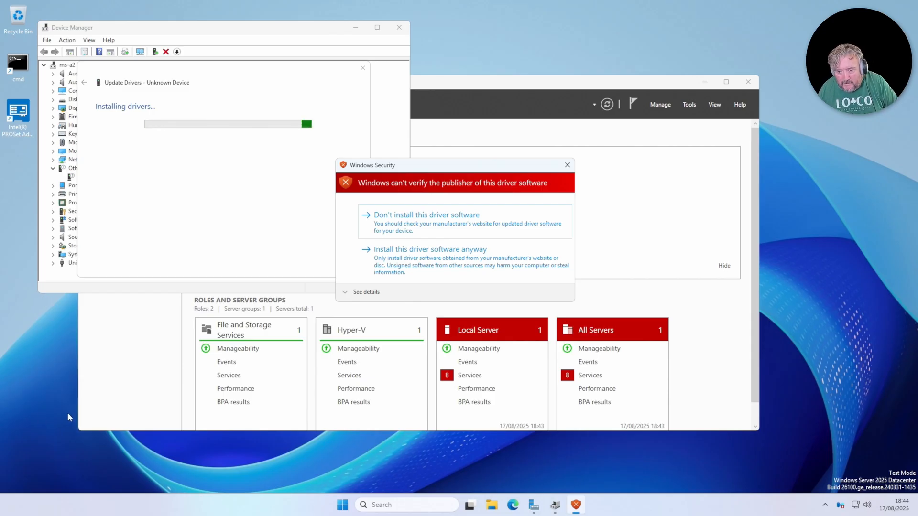
- Open the folder c:\windows\WinSxS through the Run dialog
right_click(344, 503)
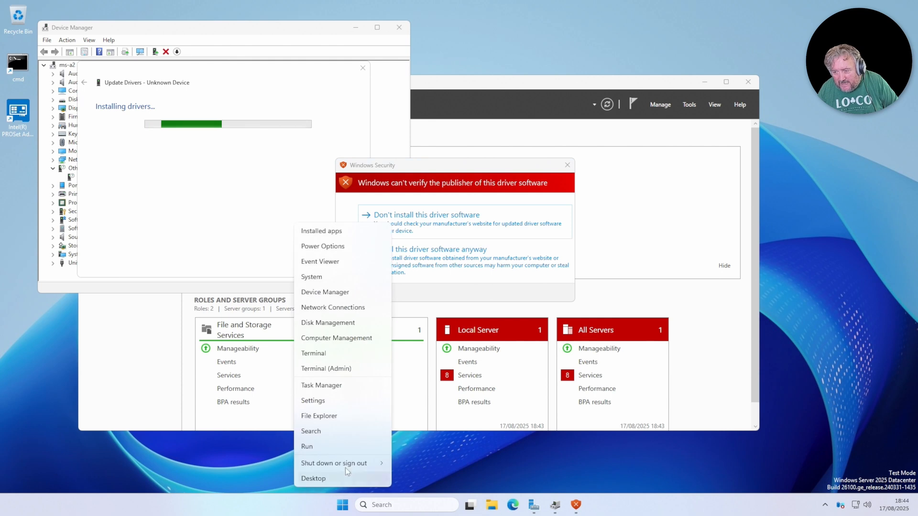
left_click(343, 450)
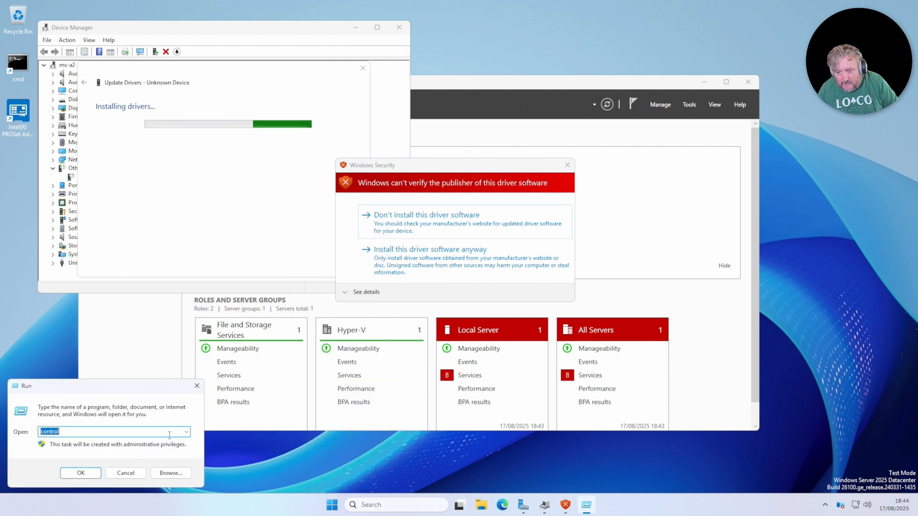
left_click(186, 432)
left_click(186, 432)
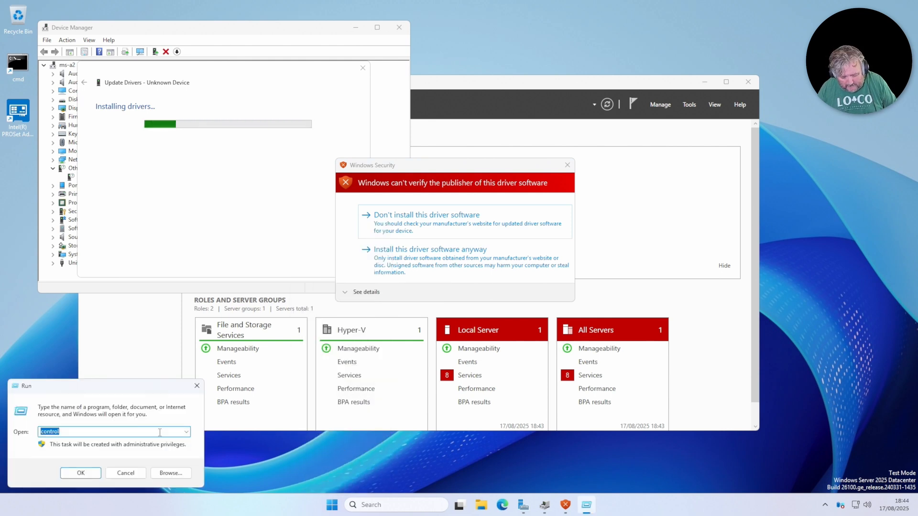
type("c:\\windo")
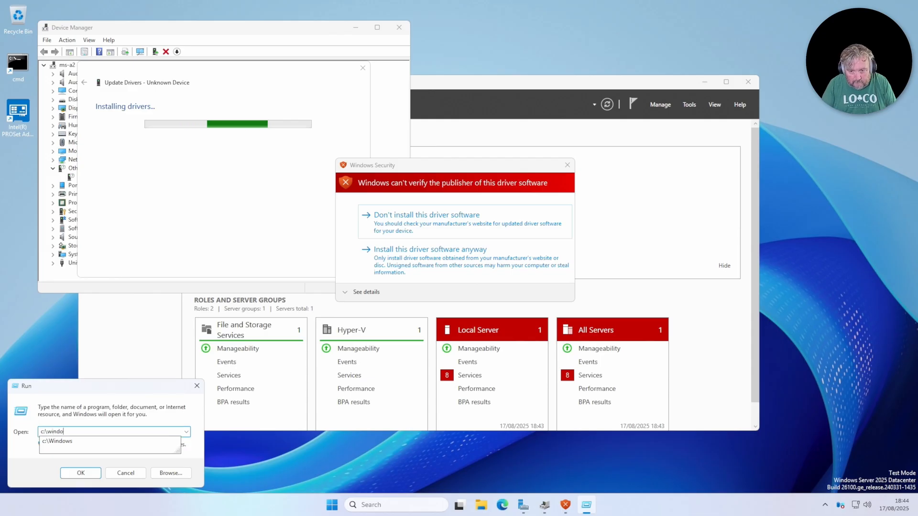
type("ws\\")
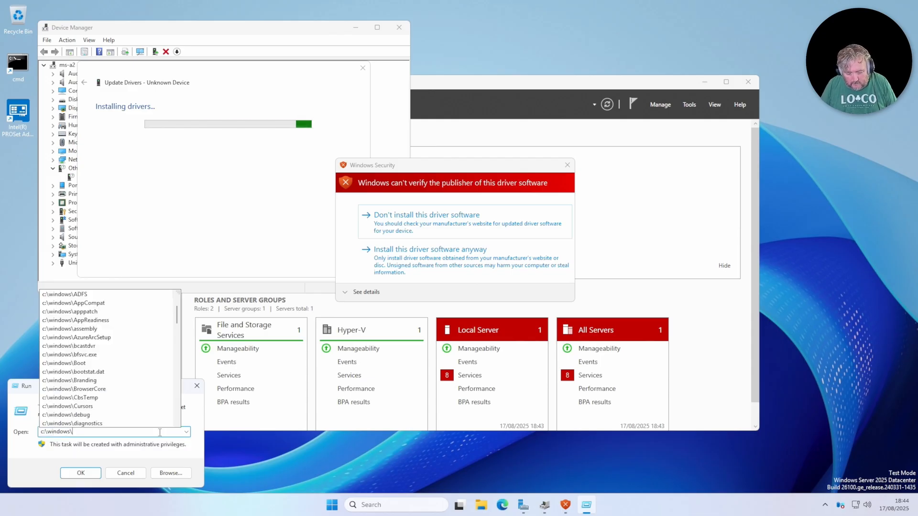
type("win")
key("Down")
key("Down")
key("Down")
key("Down")
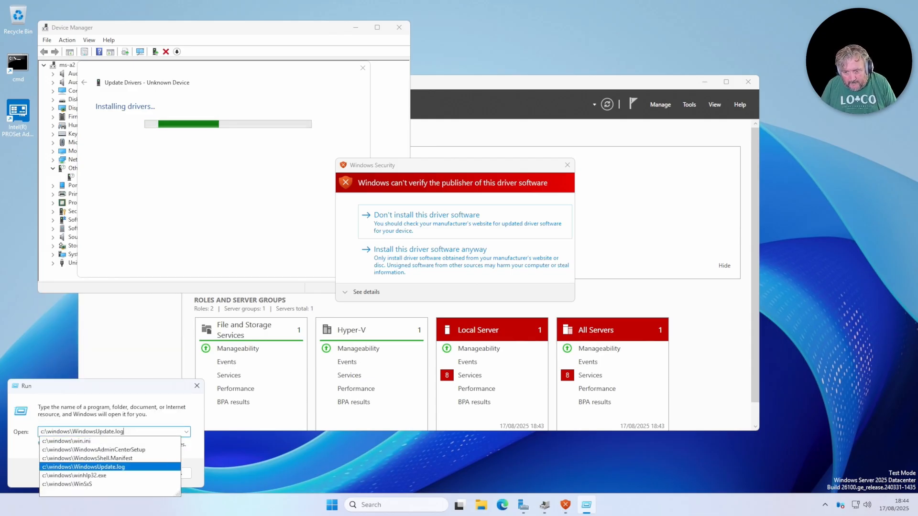
key("Down")
key("Down")
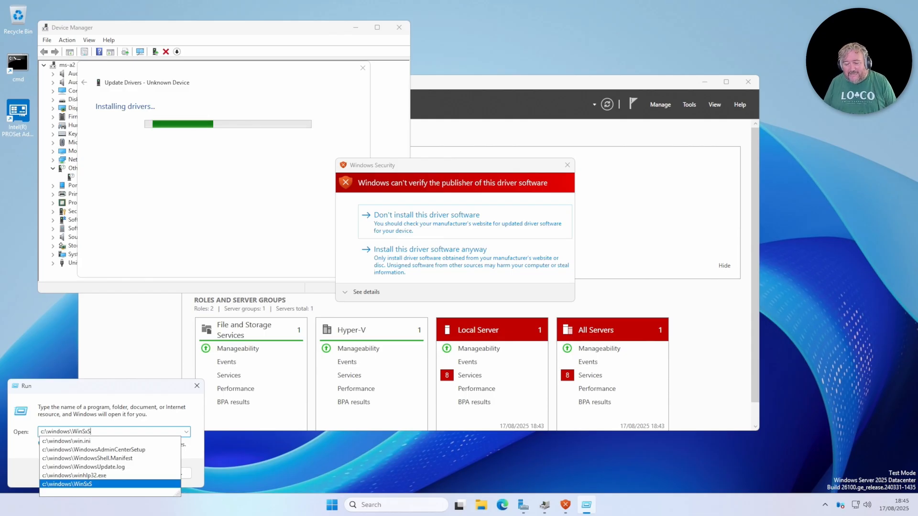
left_click(159, 433)
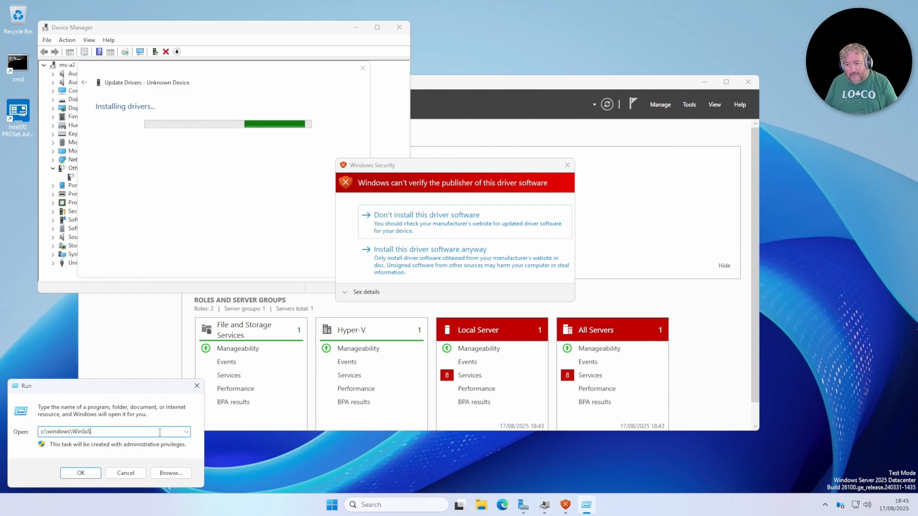
key("Return")
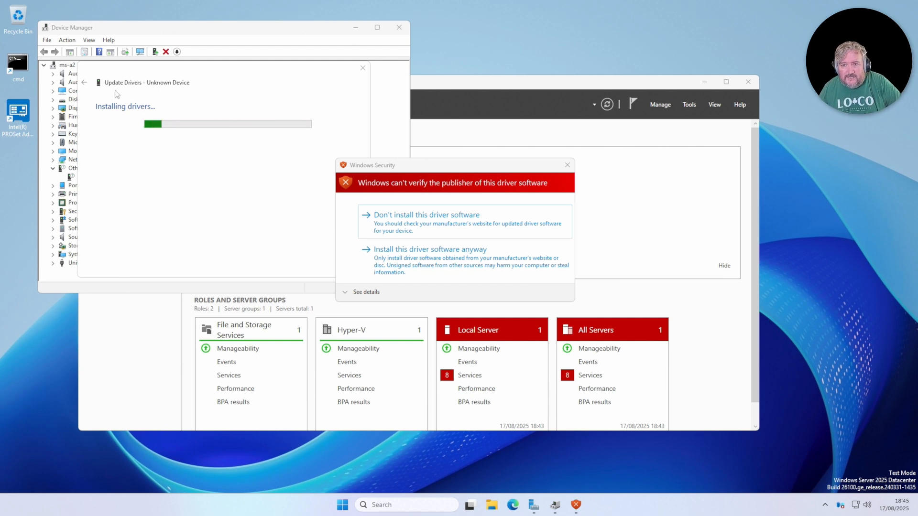
- Move the Update Drivers window aside to view the unknown device in the device tree, and move it back
left_click(172, 69)
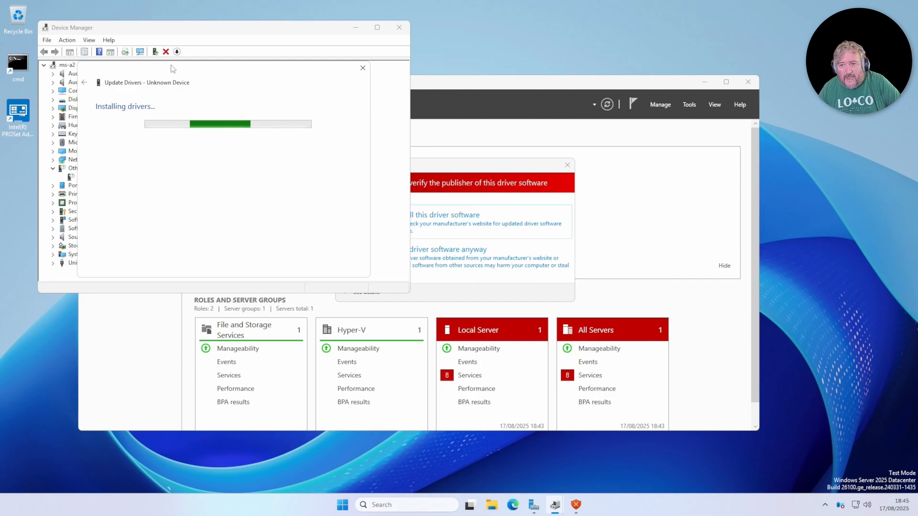
left_click_drag(172, 68, 329, 97)
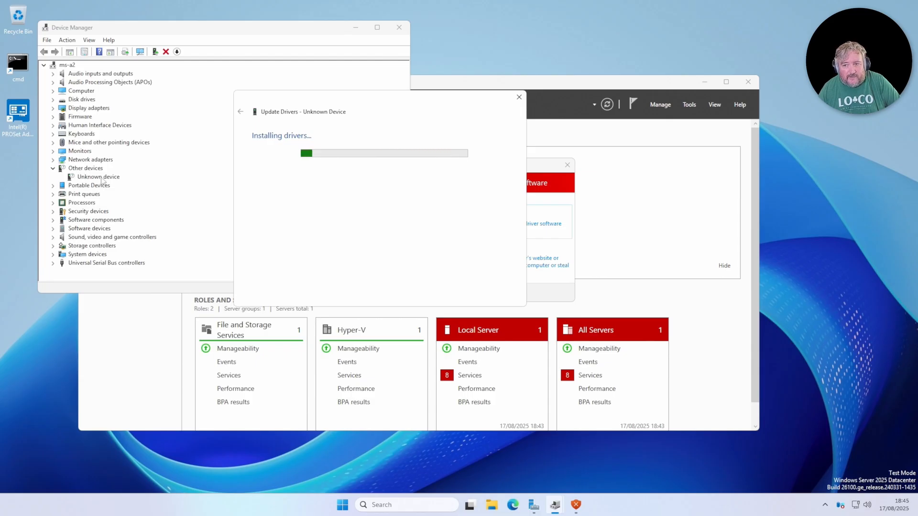
left_click_drag(372, 100, 243, 78)
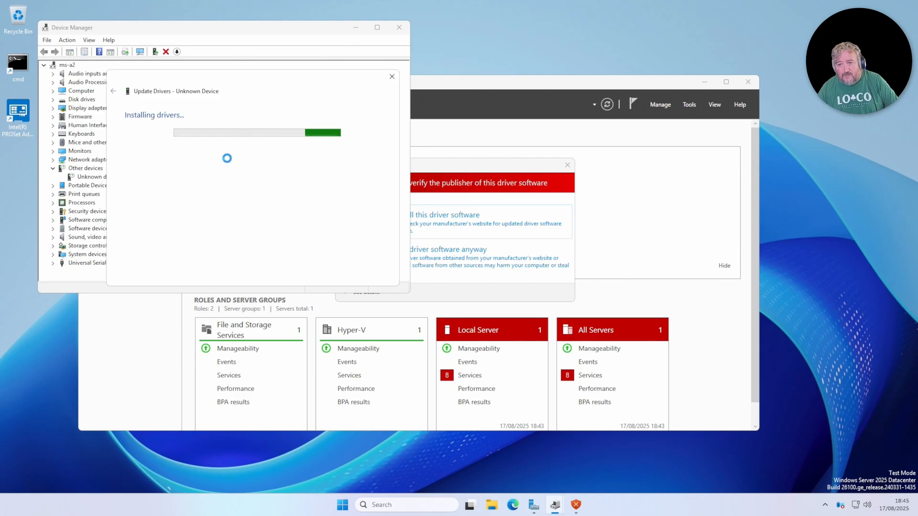
- Allow the unverified driver software to install anyway for the unknown device and close the Update Drivers wizard
left_click(494, 167)
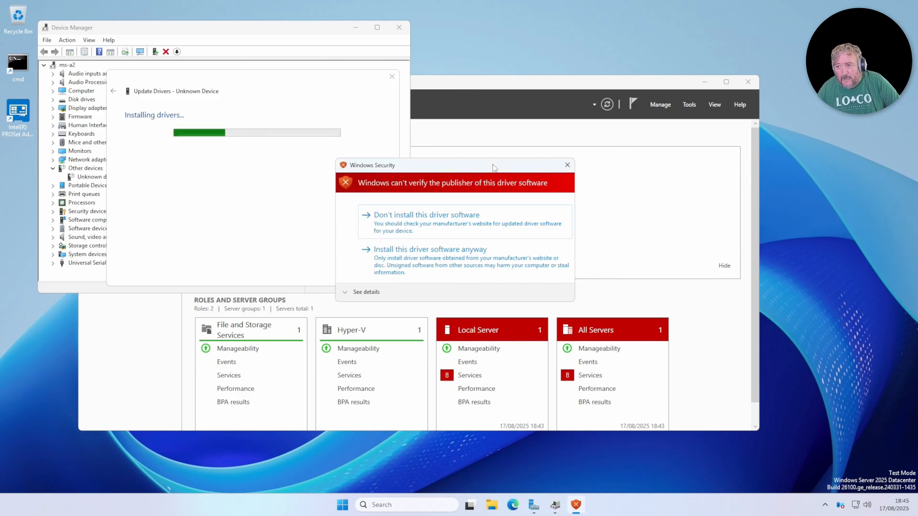
left_click(427, 261)
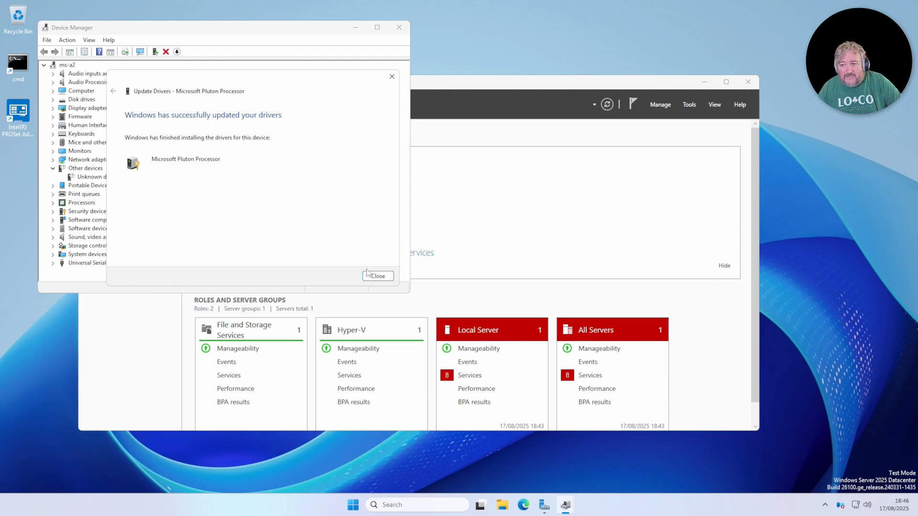
left_click(377, 275)
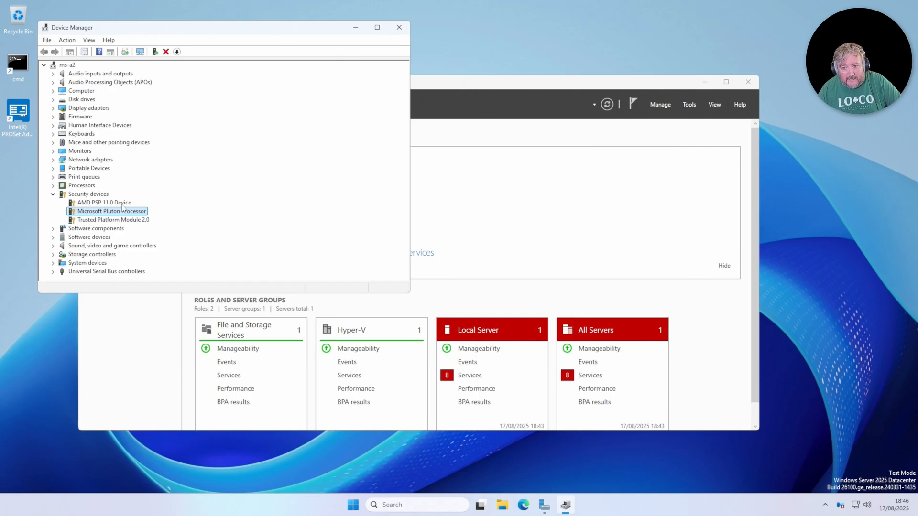
- Review each entry under Security devices and the devices listed under Display adapters and Network adapters
left_click(53, 195)
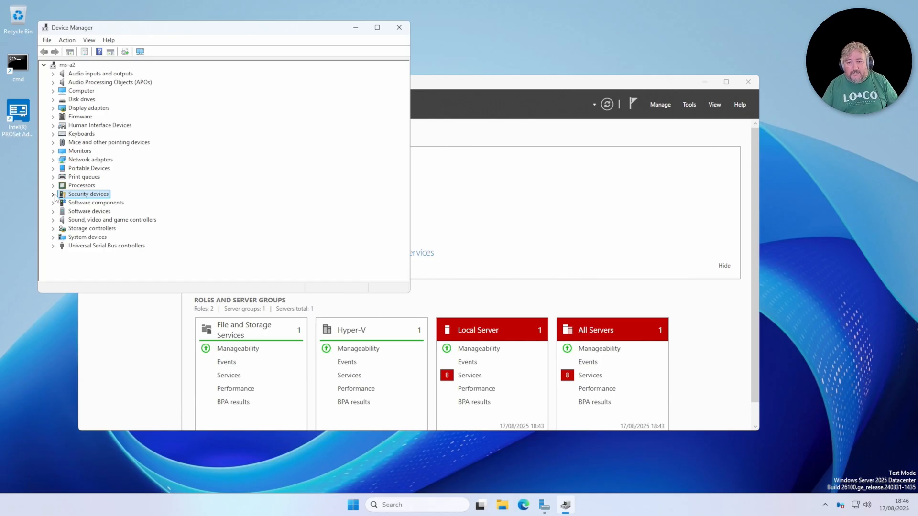
left_click(53, 194)
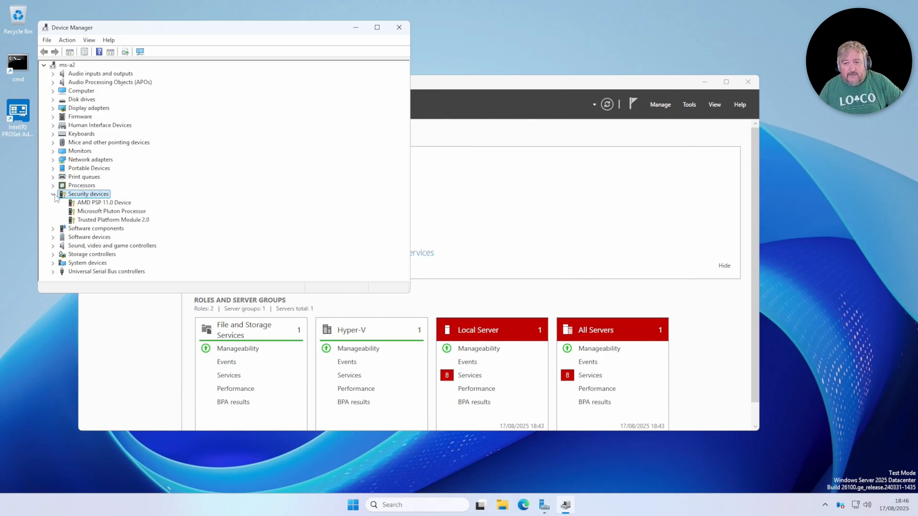
left_click(85, 205)
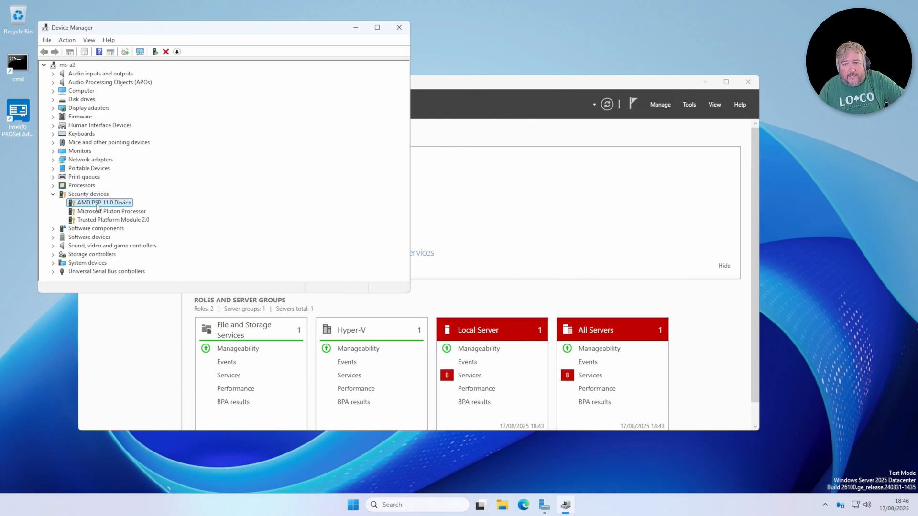
left_click(89, 211)
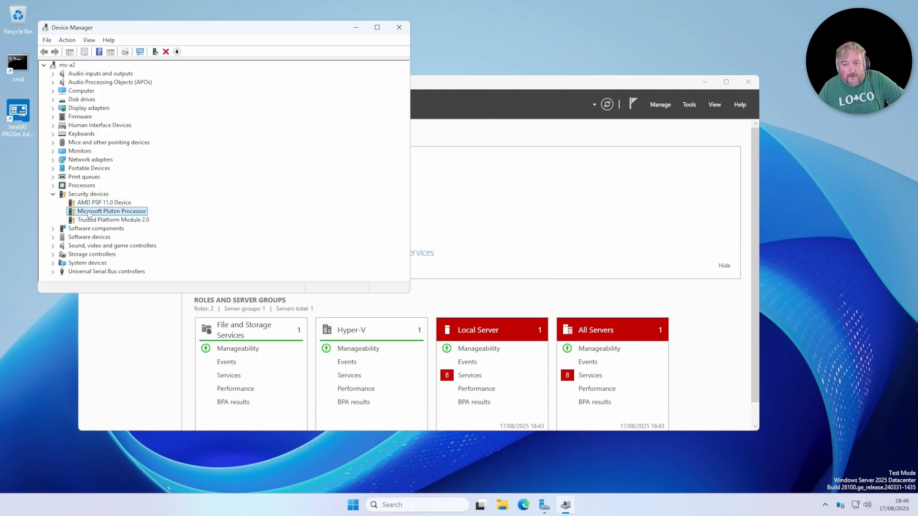
left_click(112, 221)
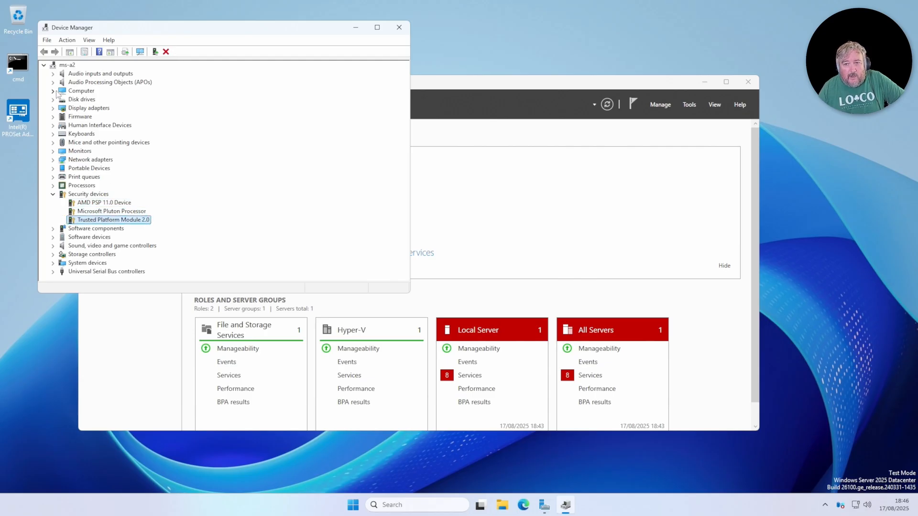
left_click(53, 109)
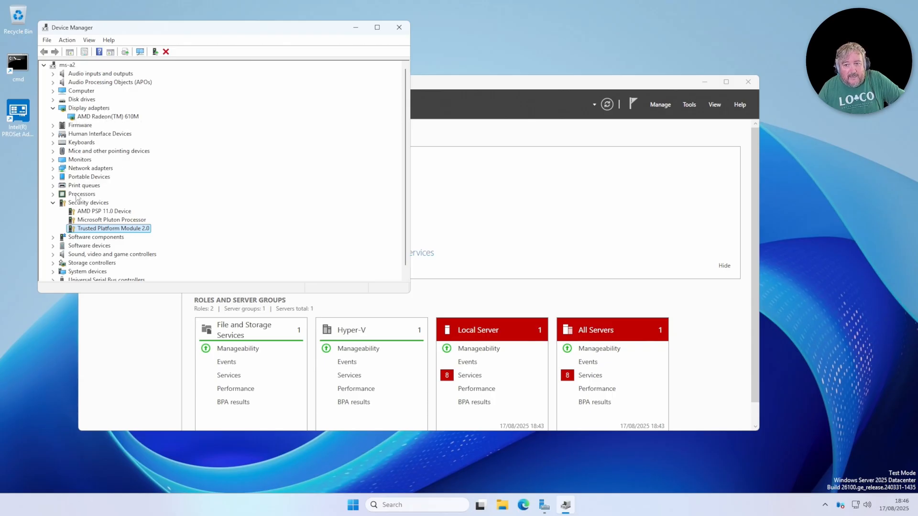
left_click(53, 168)
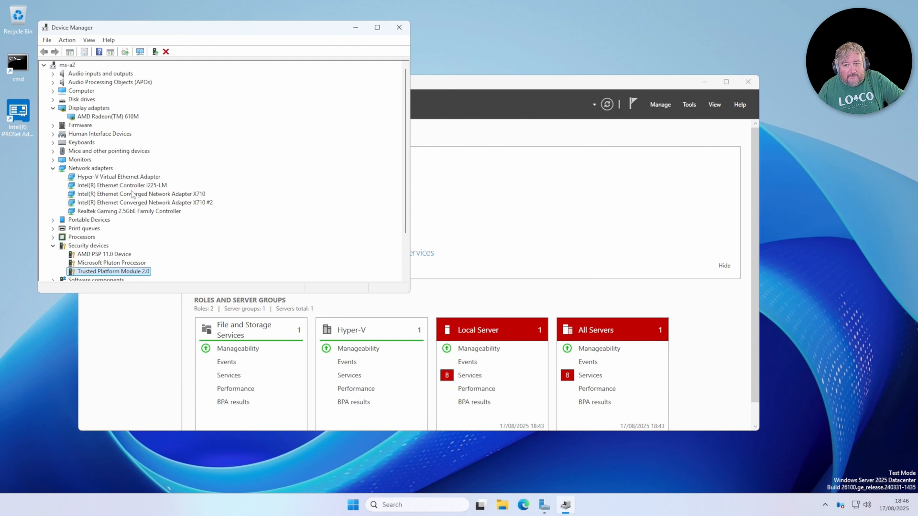